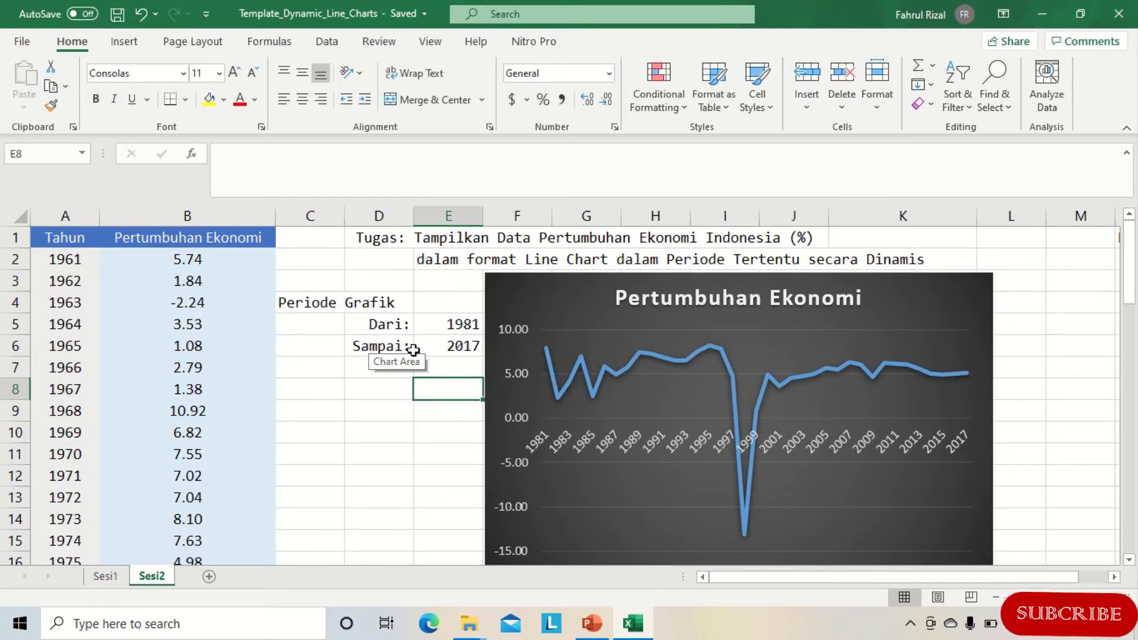
- Try a trial period with the dropdowns: Sampai 2009 and Dari 1985
click(470, 348)
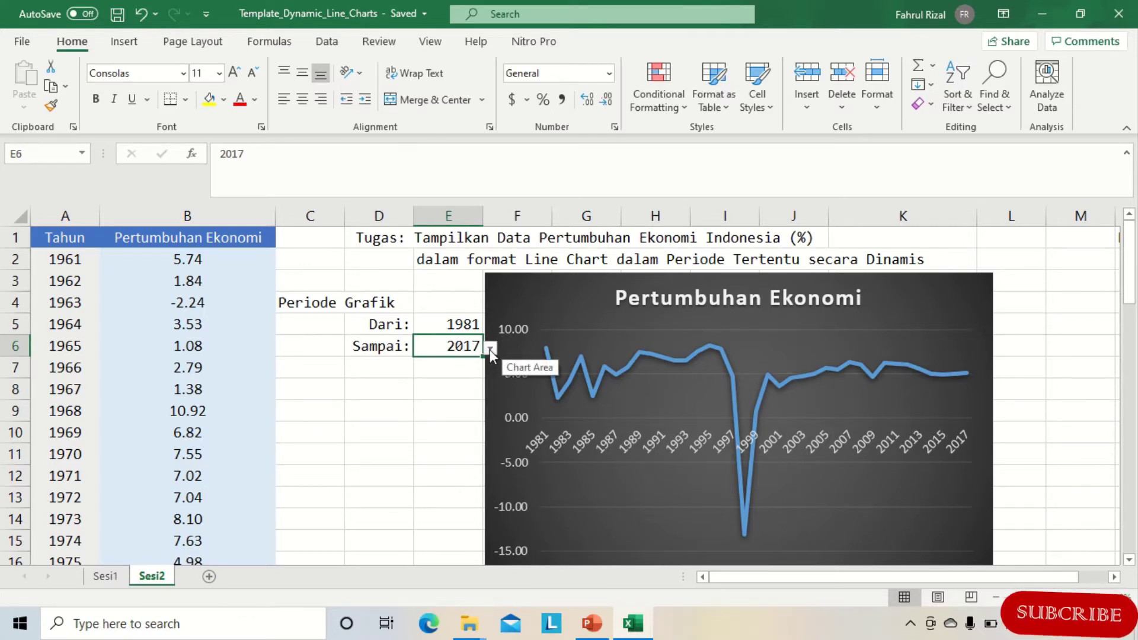
click(490, 349)
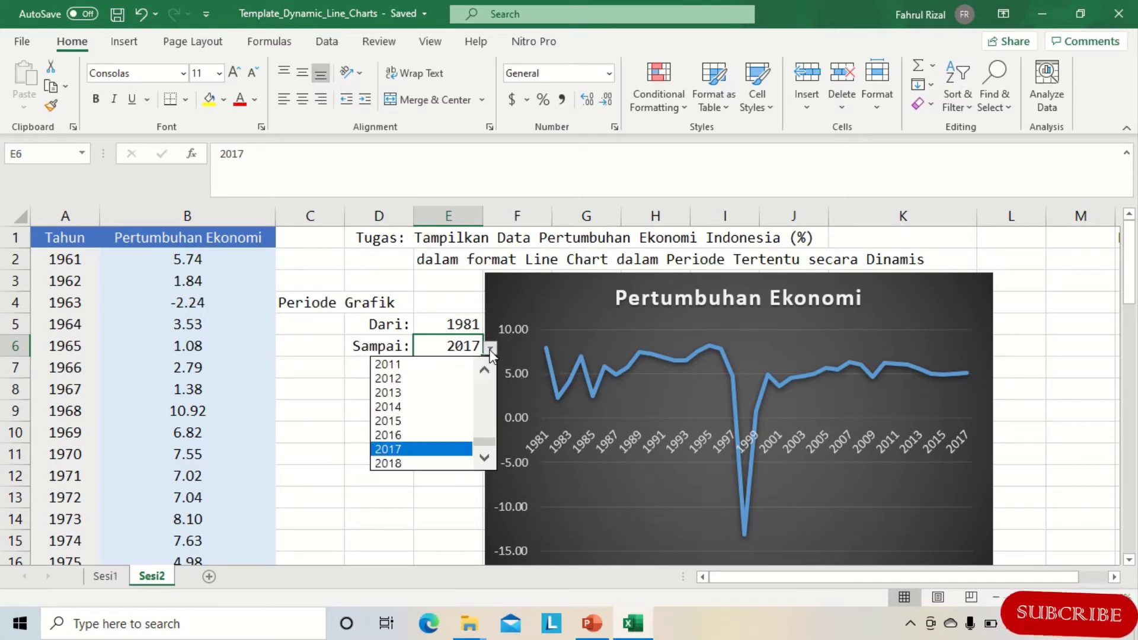
click(484, 370)
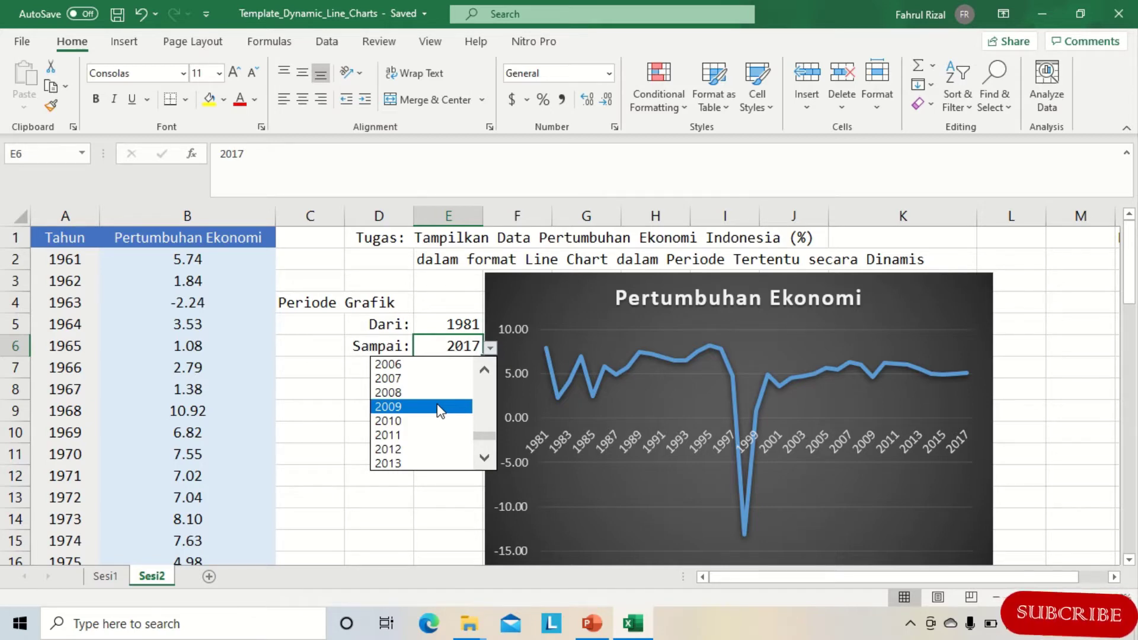
click(439, 409)
click(464, 324)
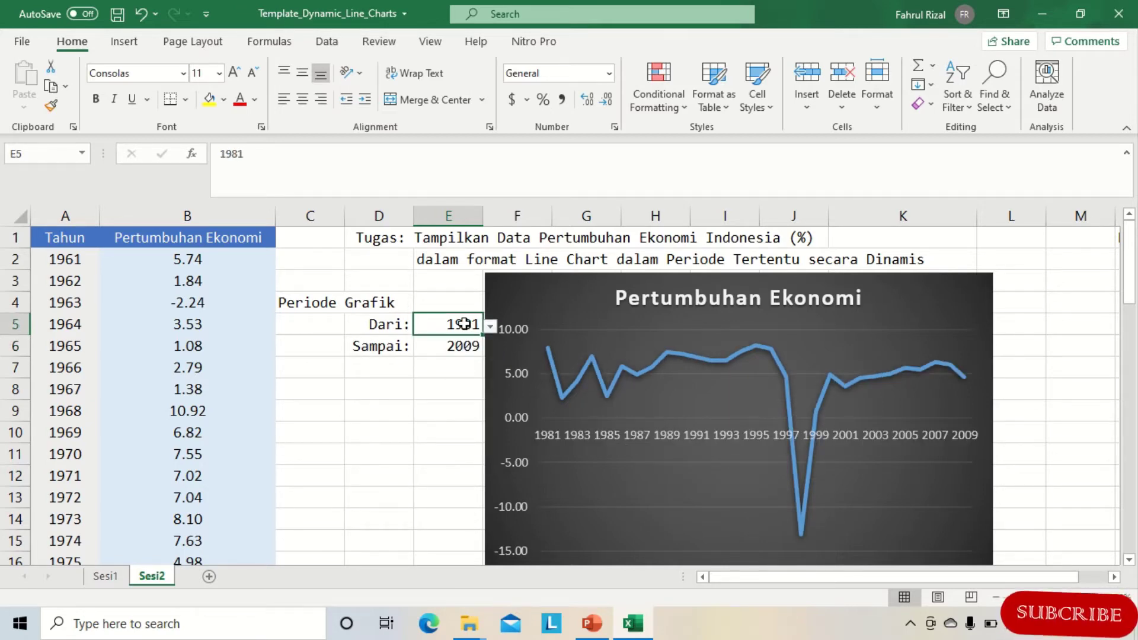
click(489, 326)
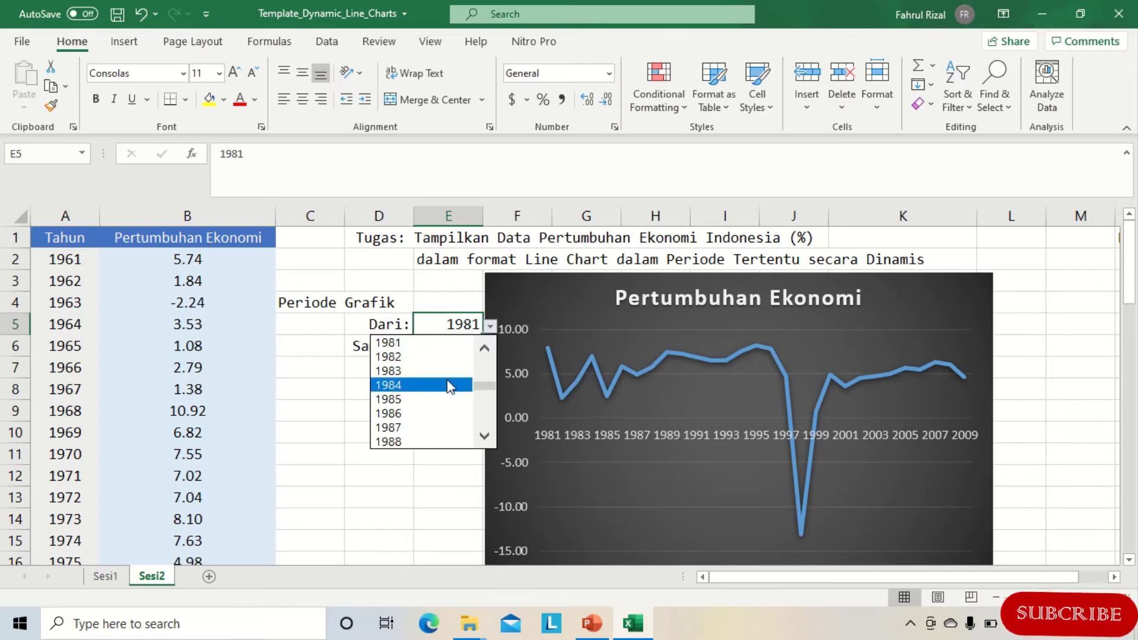
click(448, 399)
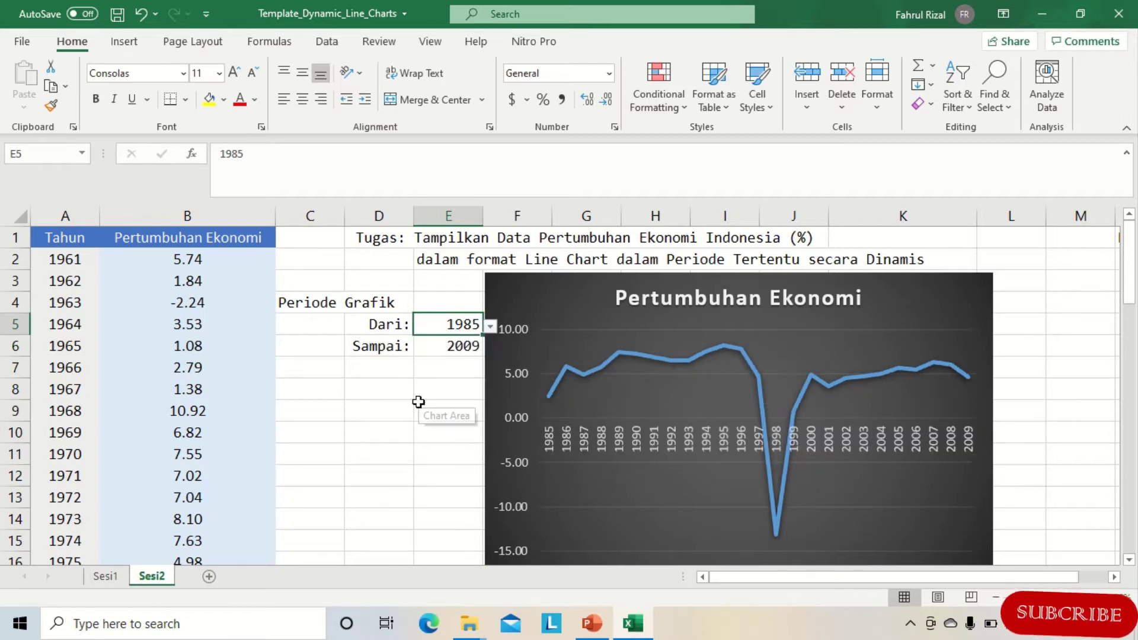
- Set Dari to 1994 and Sampai to 2018 so the chart spans 1994–2018
click(491, 325)
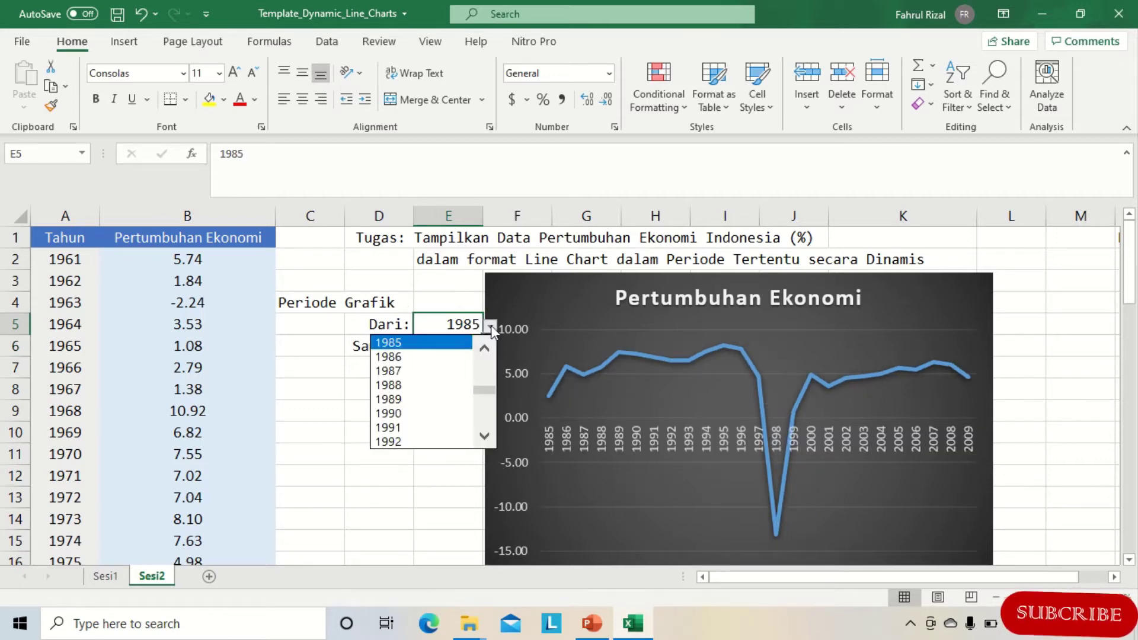
click(485, 441)
click(485, 440)
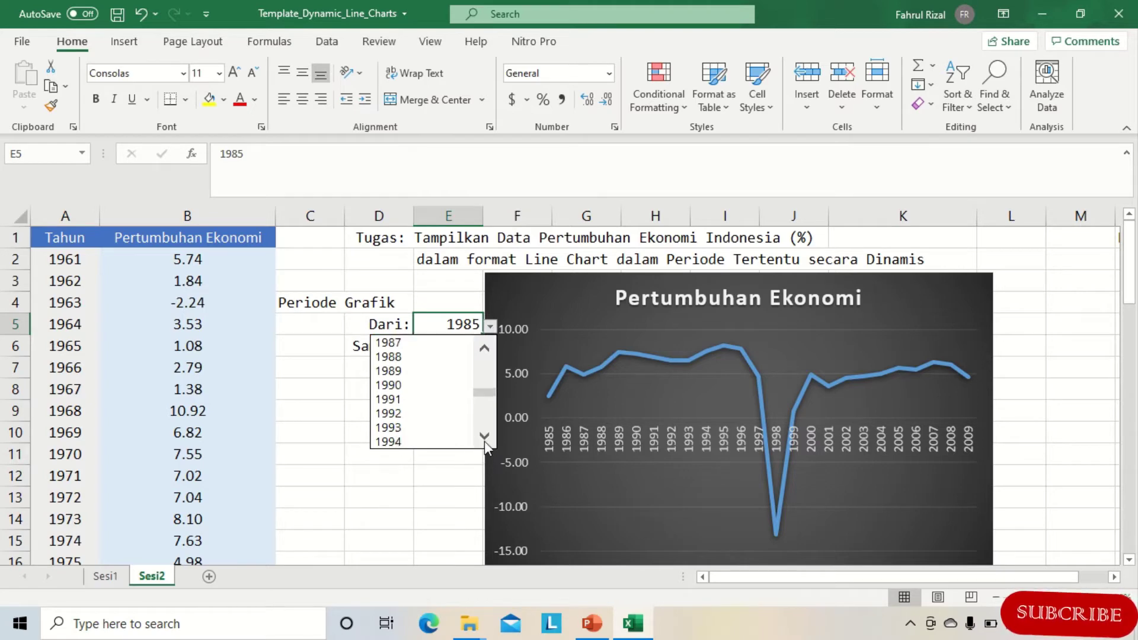
click(410, 443)
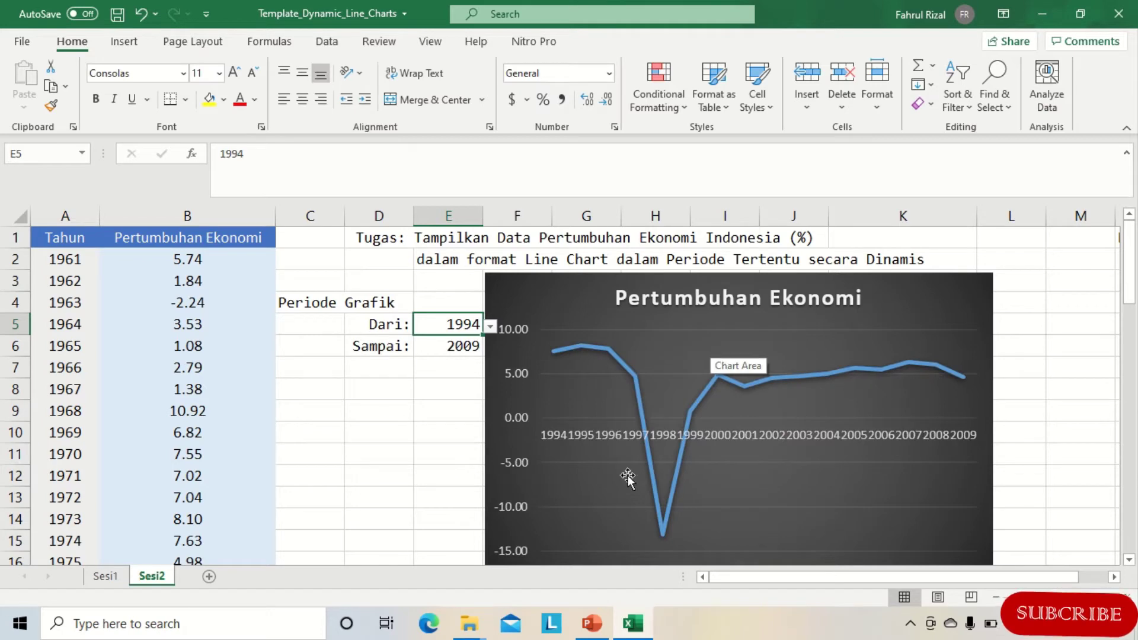
click(460, 354)
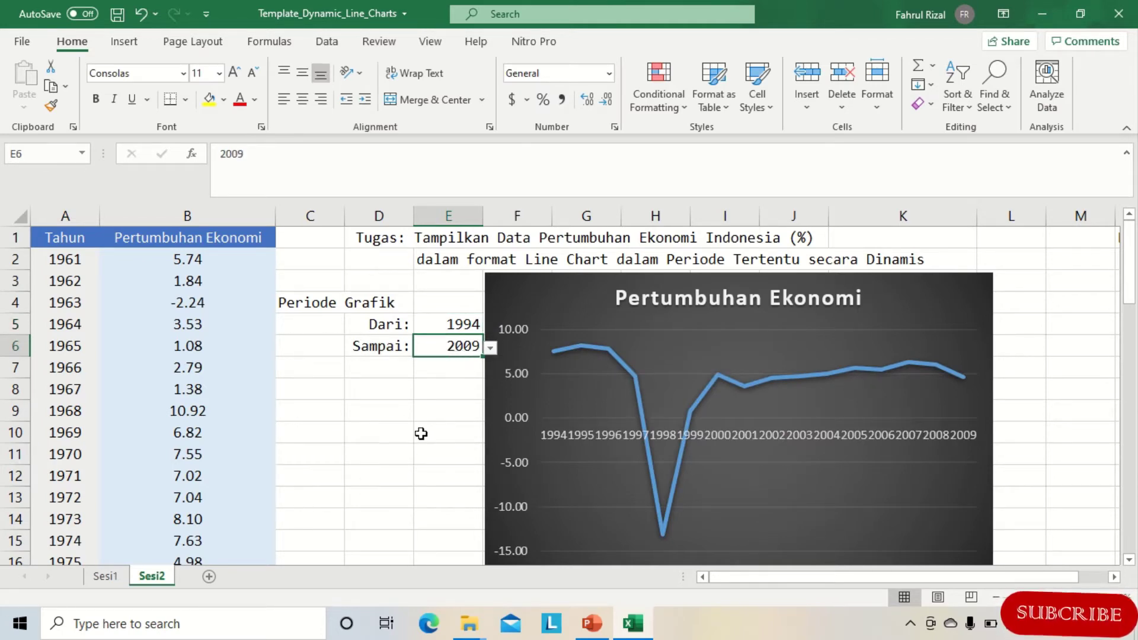
click(490, 348)
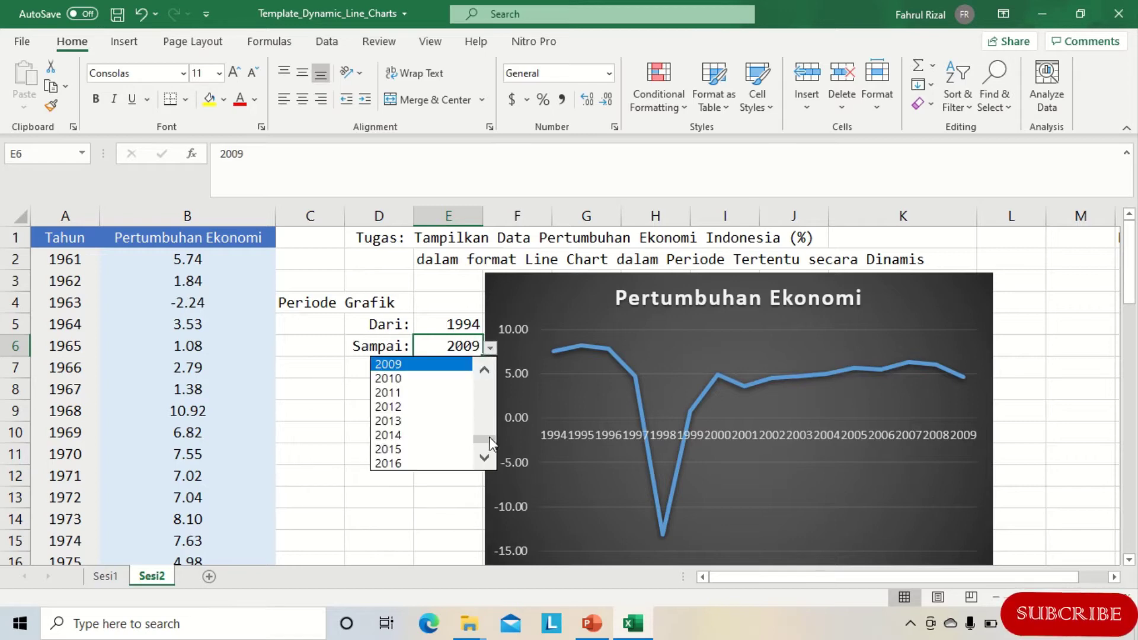
drag(489, 445, 489, 461)
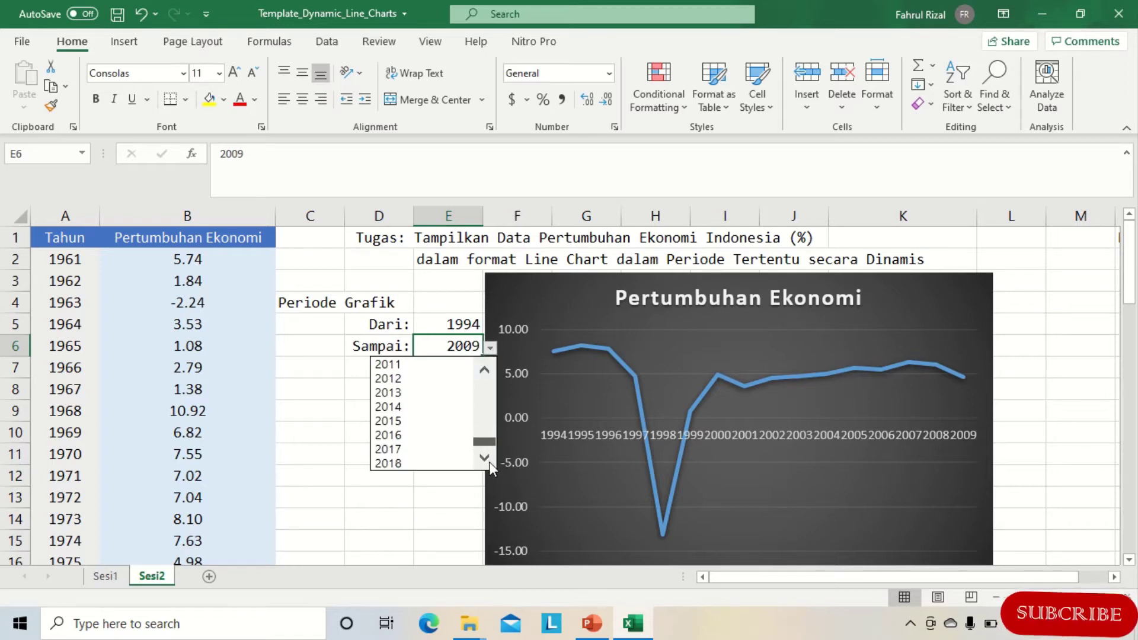
click(403, 464)
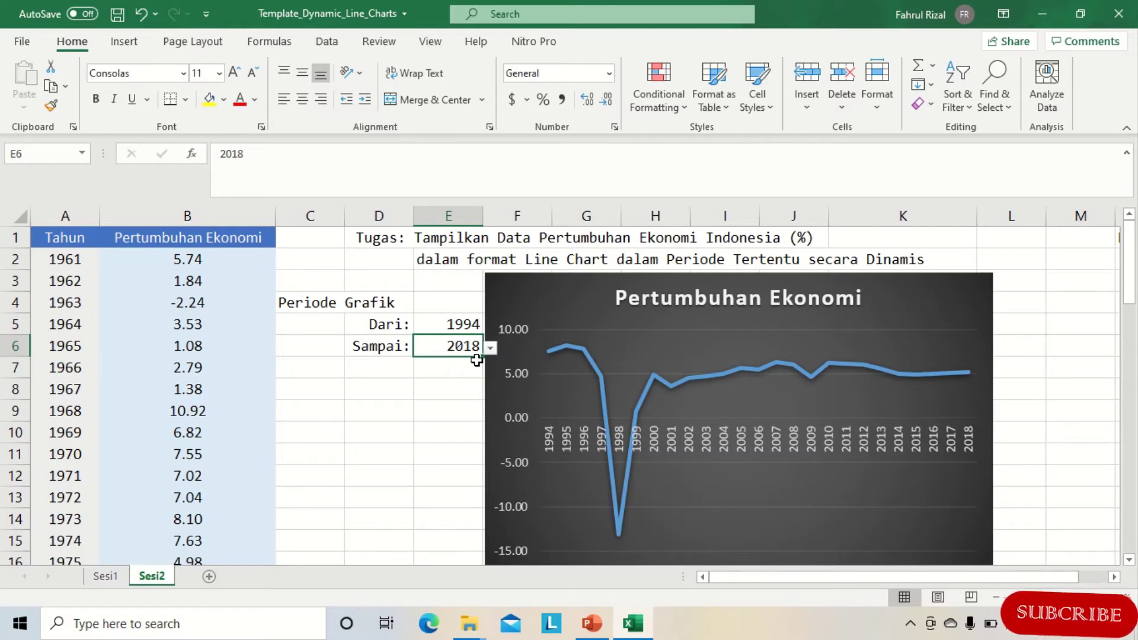
- Select A1:B59, the Tahun and Pertumbuhan Ekonomi headers and every year down to 2018
click(202, 241)
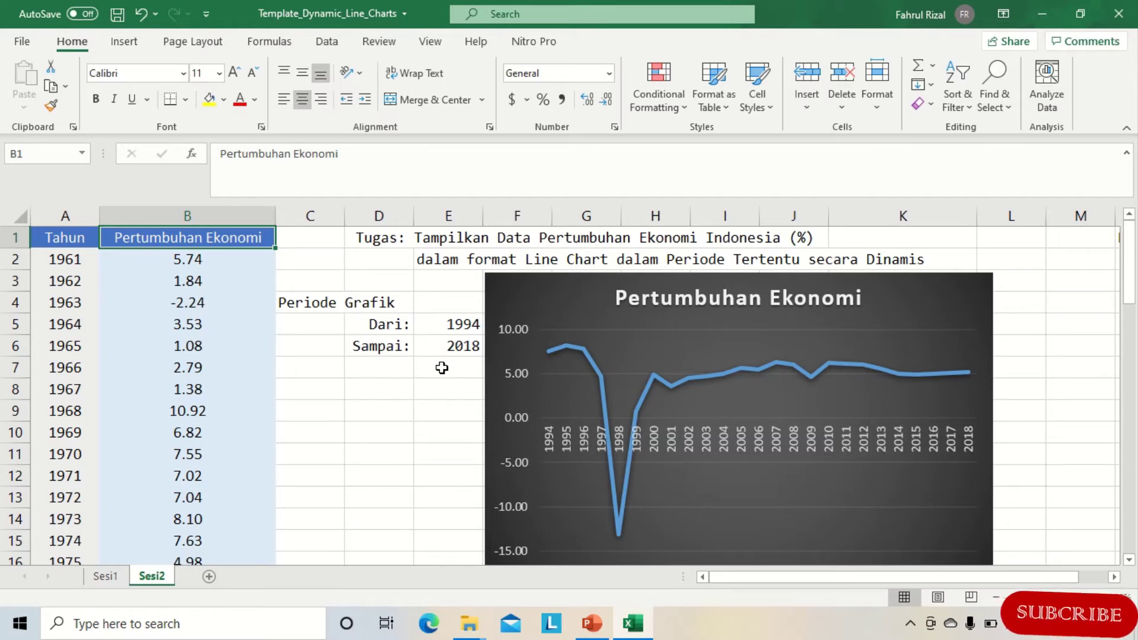
click(464, 347)
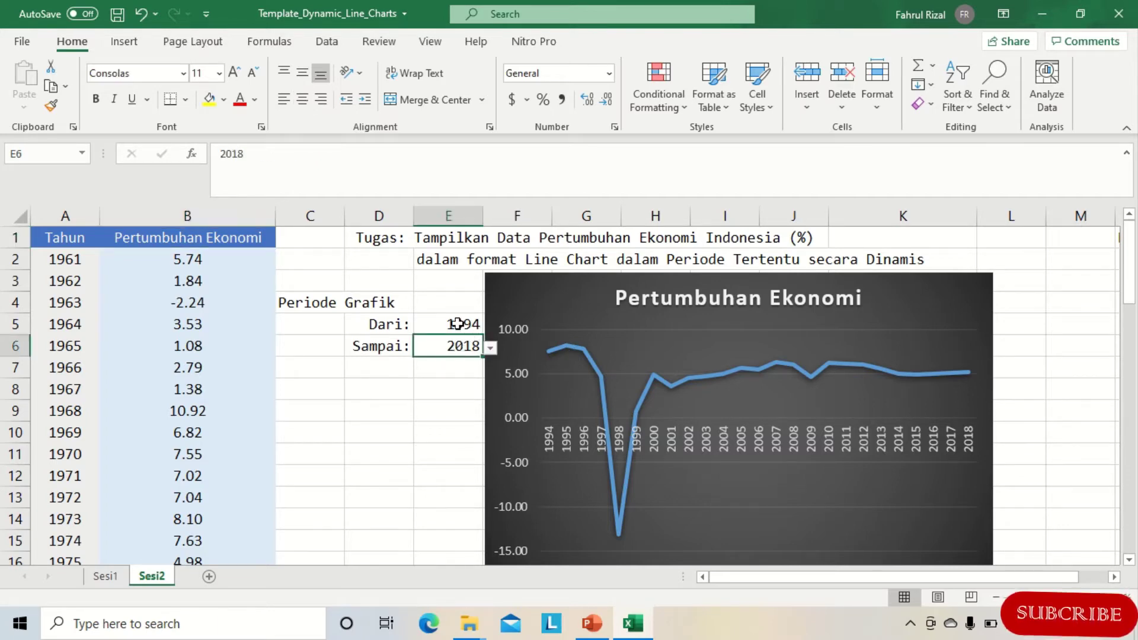
click(75, 238)
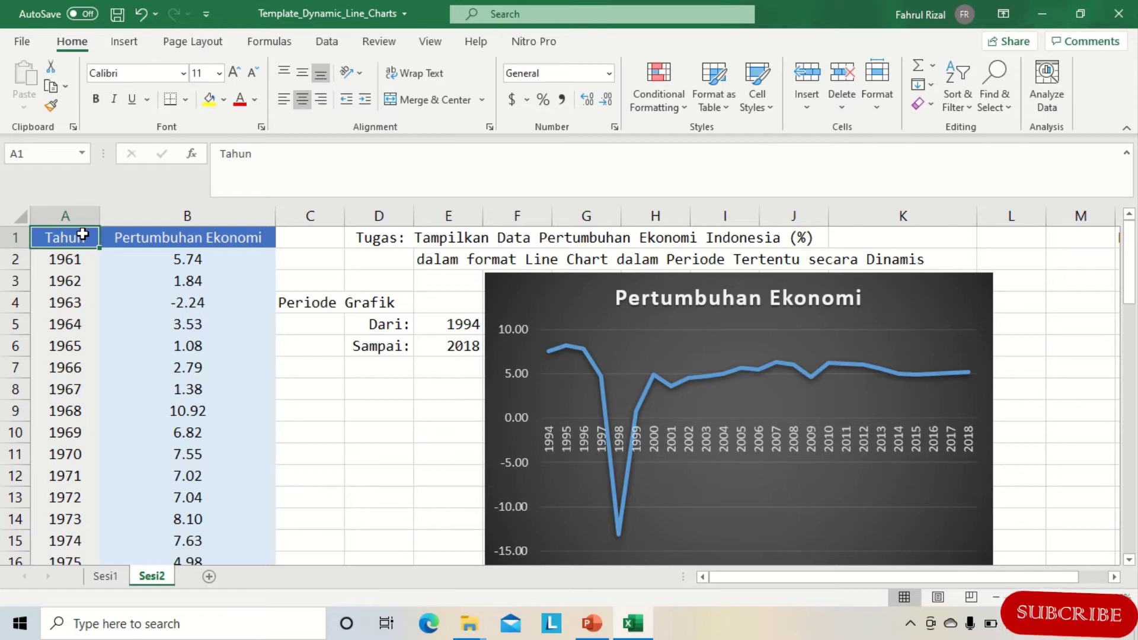
key(shift+Right)
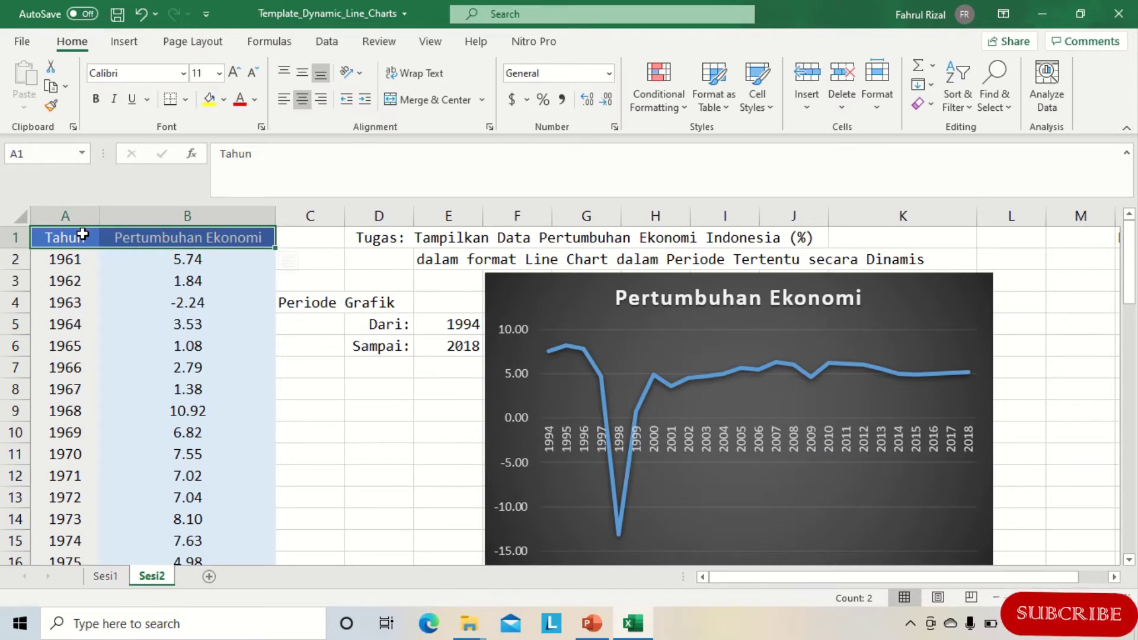
key(ctrl+shift+Down)
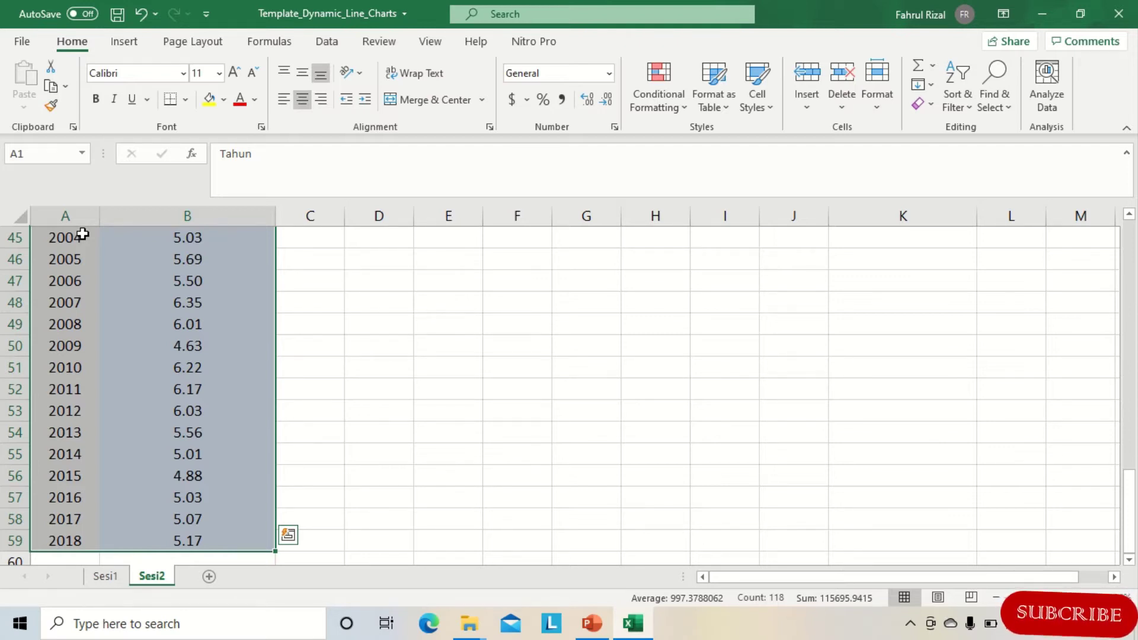
- Convert A1:B59 into a table with headers and dismiss the Ideas tip
key(ctrl+t)
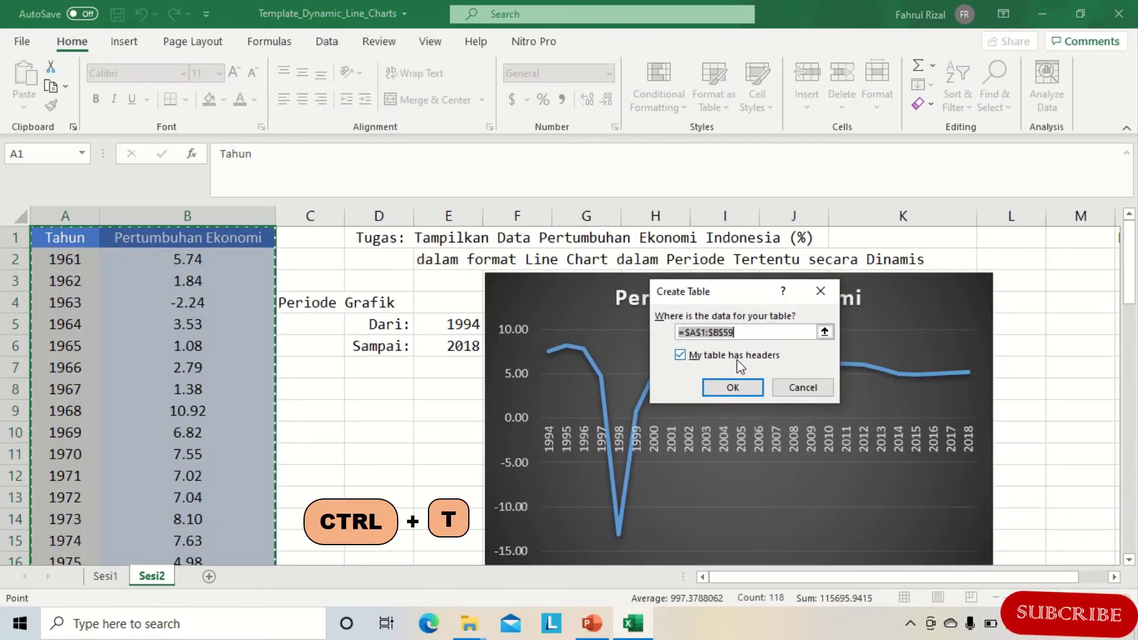
click(717, 393)
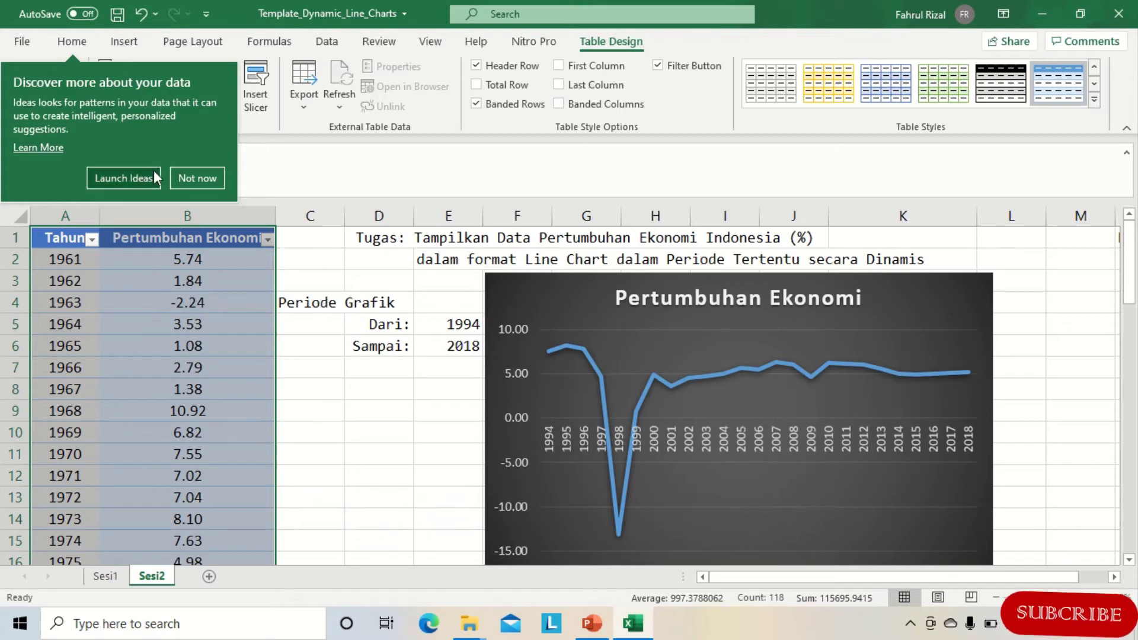
click(196, 181)
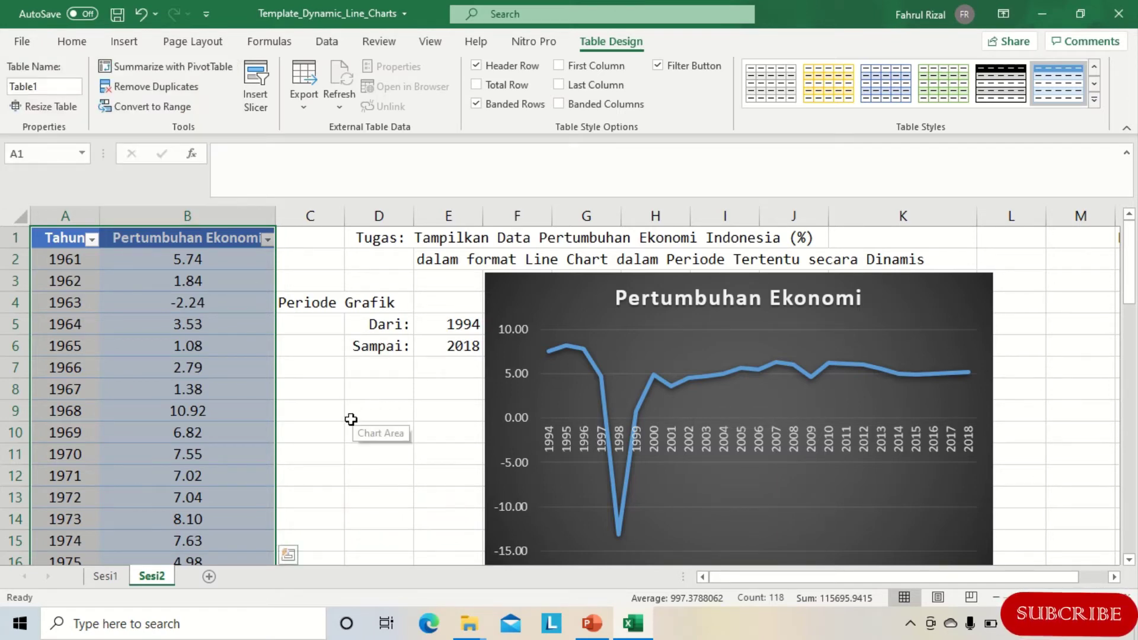
click(222, 260)
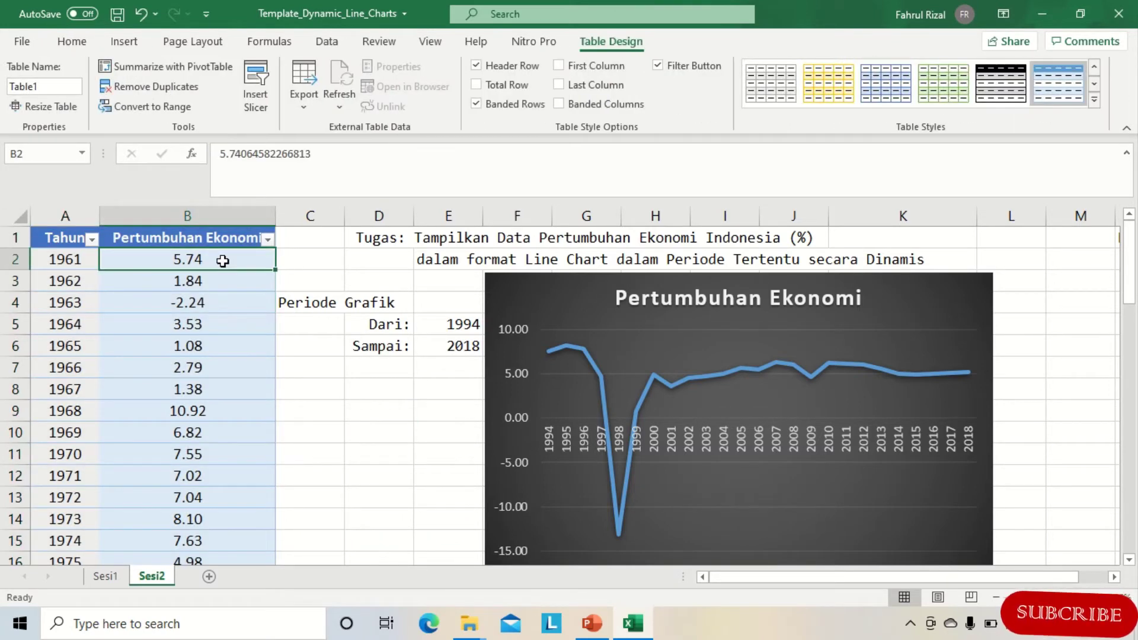
- Select the years 1978 through 2018, then select empty cell A60 below the table
scroll(191, 480, down, 4)
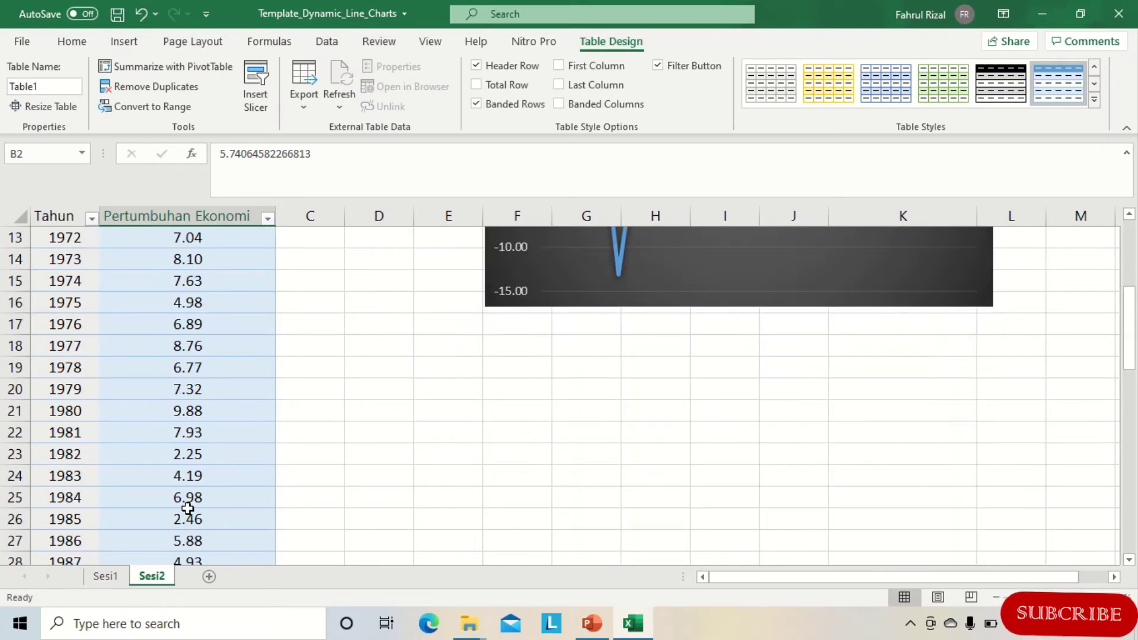
scroll(151, 390, up, 1)
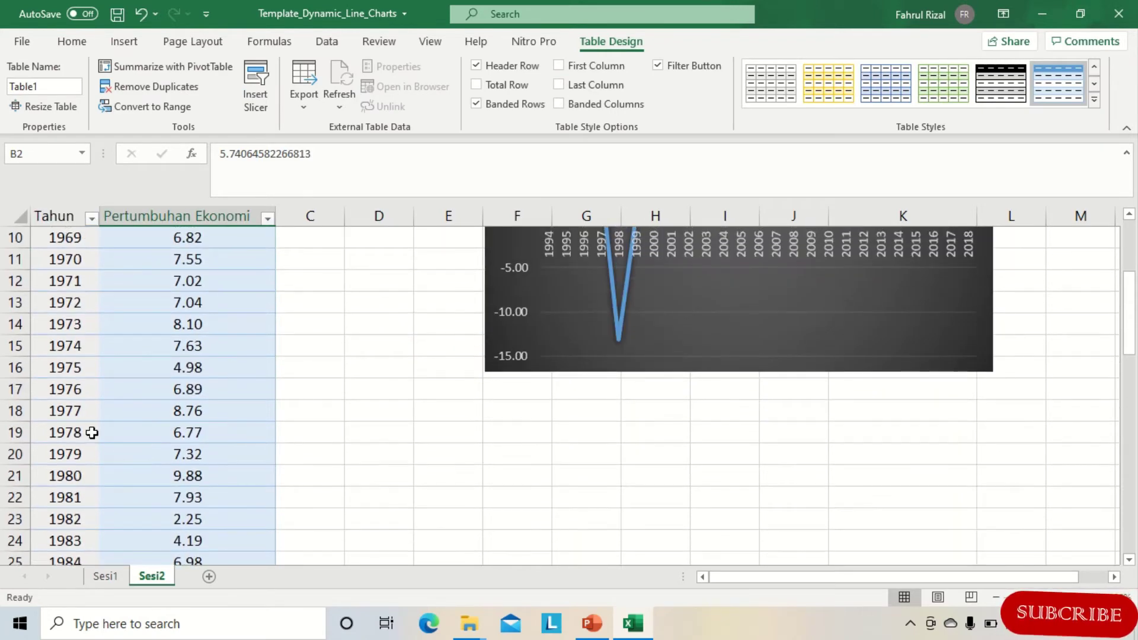
click(79, 437)
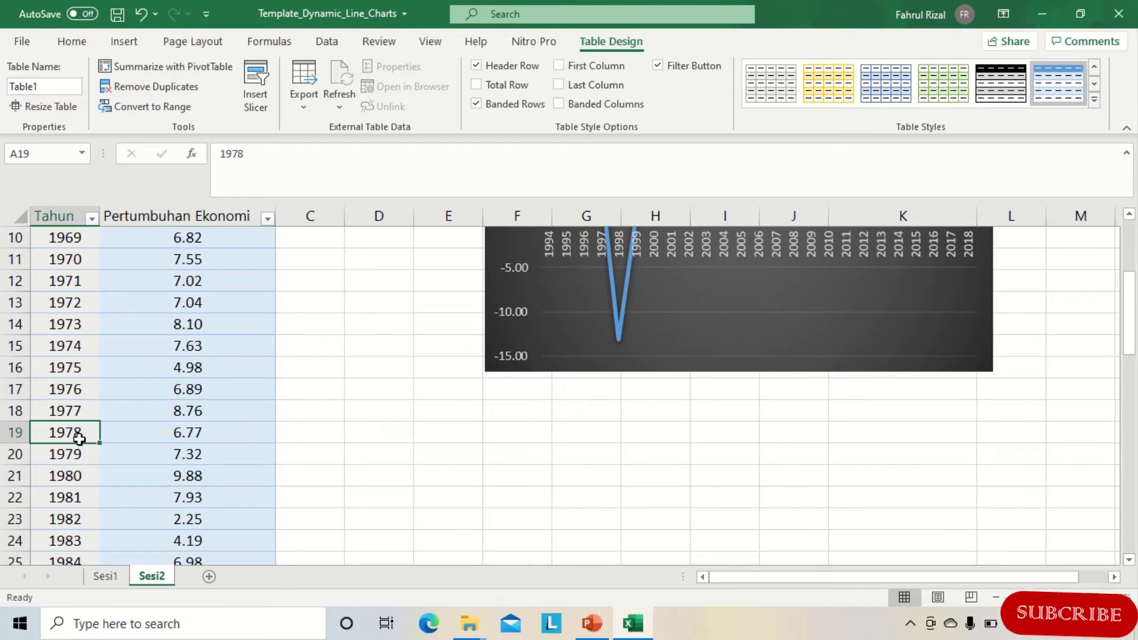
key(ctrl+shift+Down)
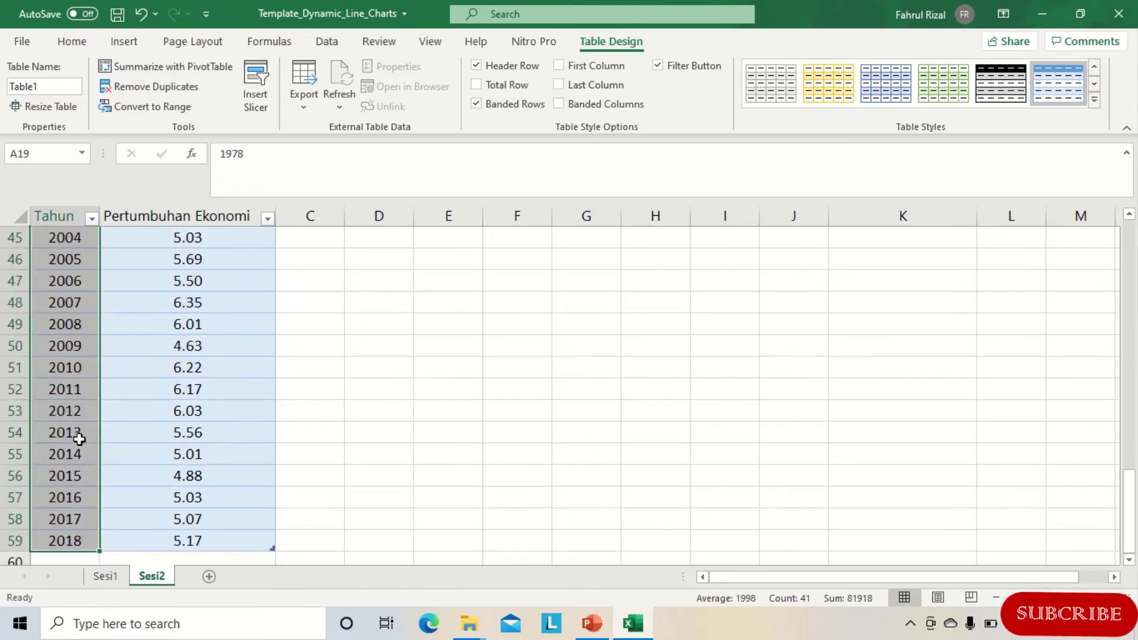
scroll(77, 521, down, 1)
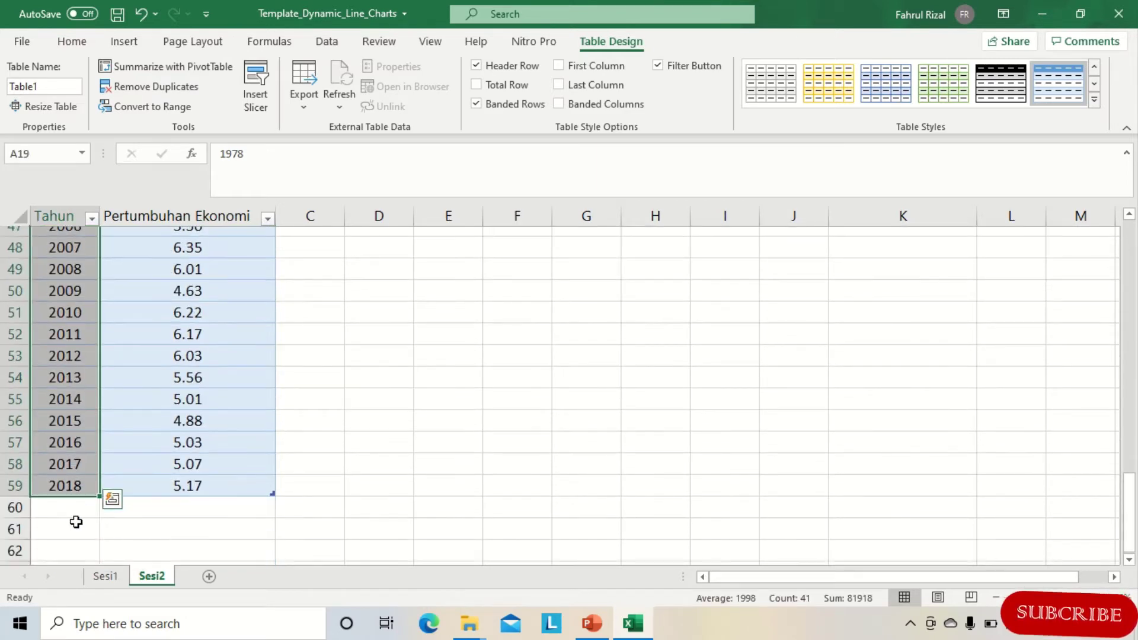
click(66, 499)
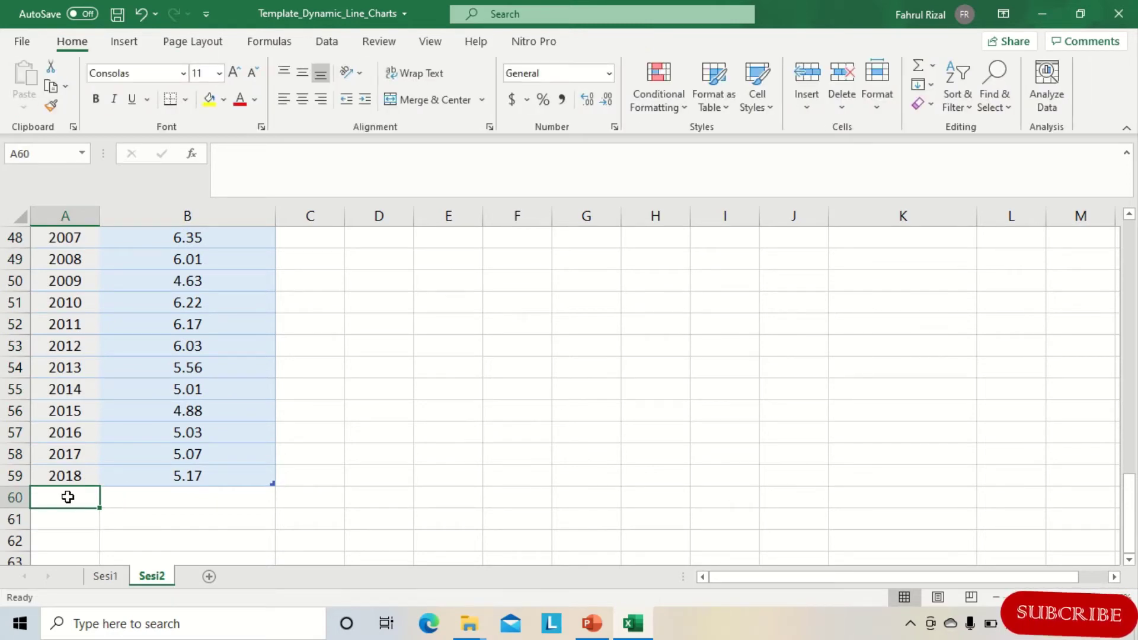
- Enter 2019 in A60 and growth 5 in B60 as the table's new row
text(20)
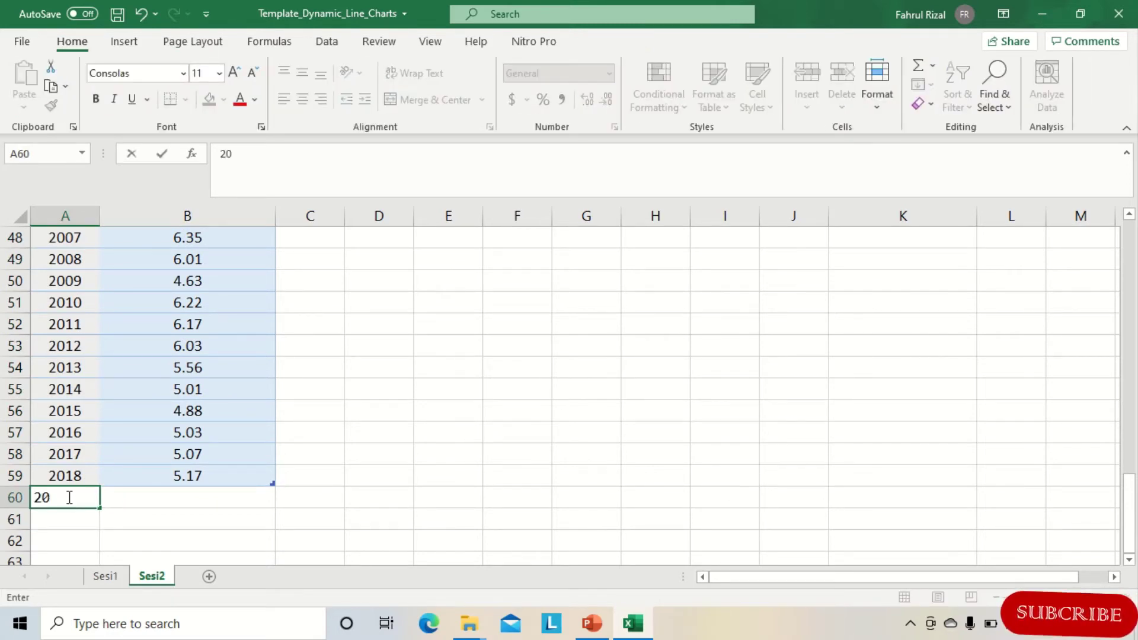
text(19)
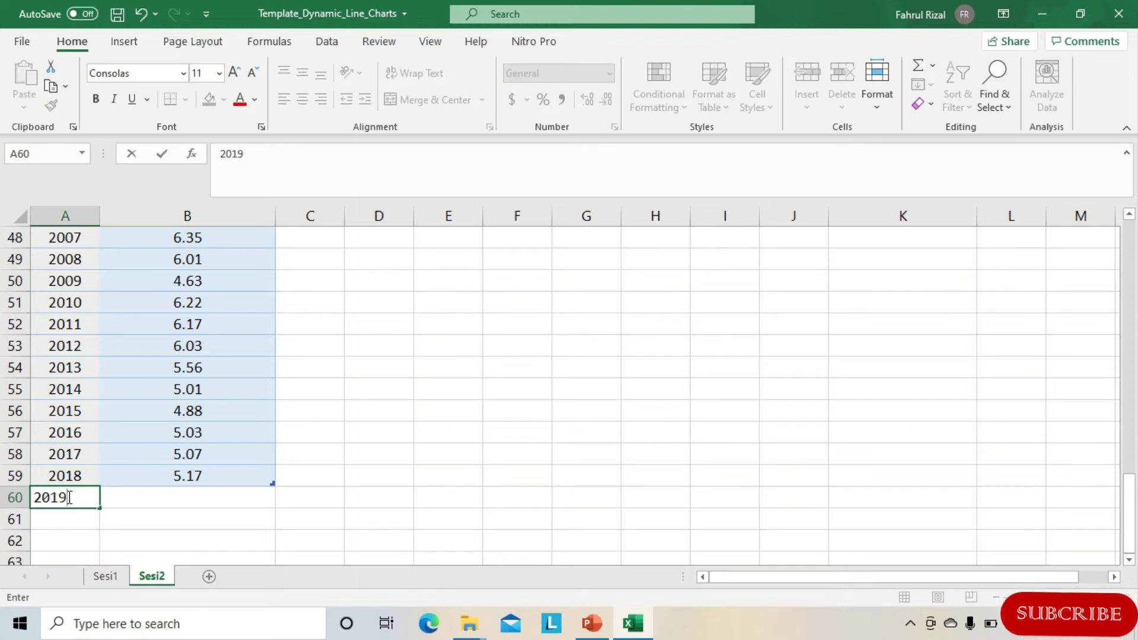
key(Tab)
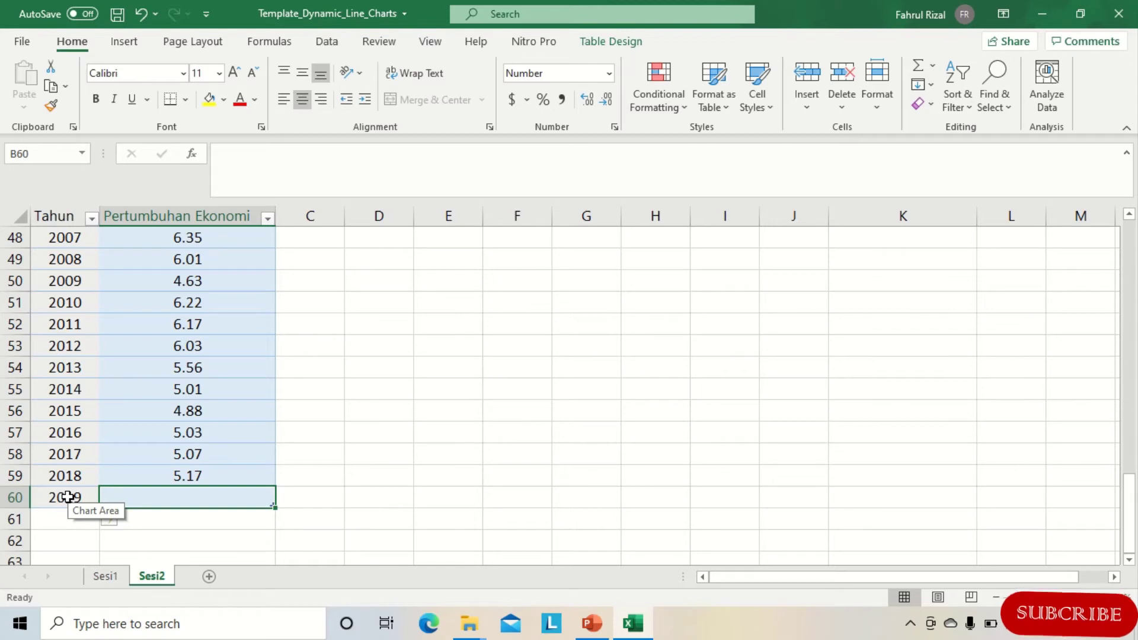
text(5)
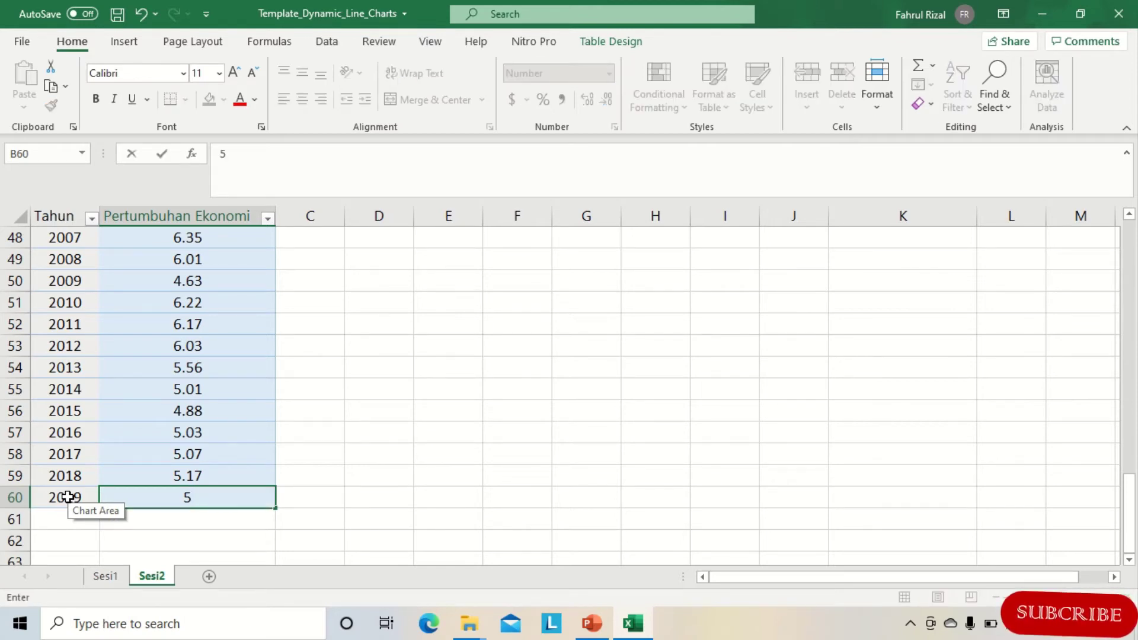
key(Return)
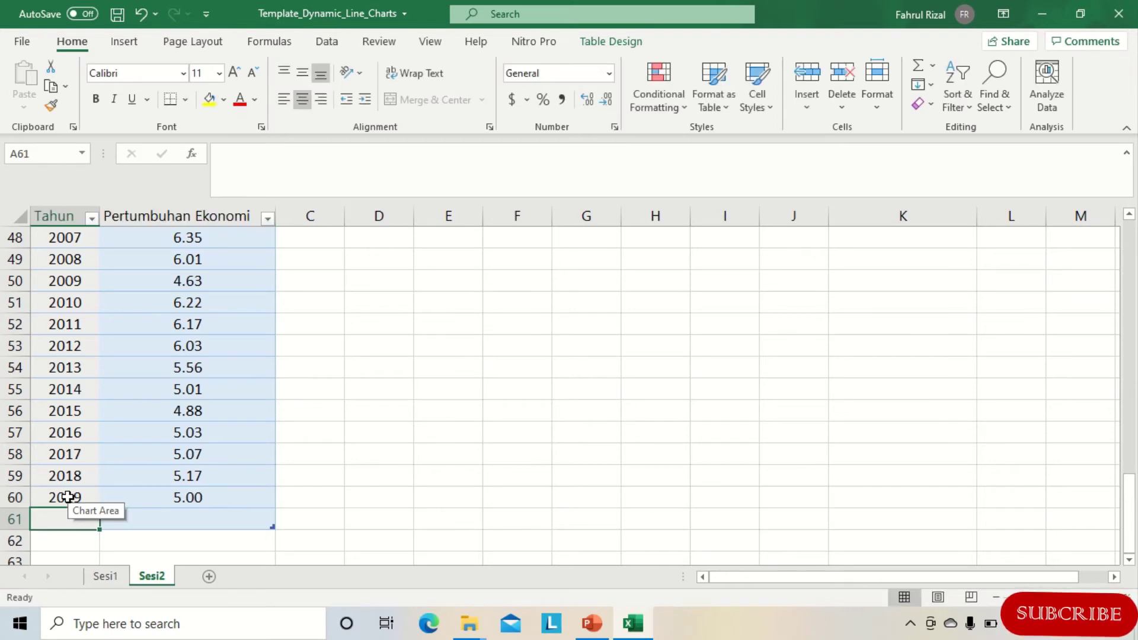
- Set the Sampai end year in E6 to 2019
click(338, 481)
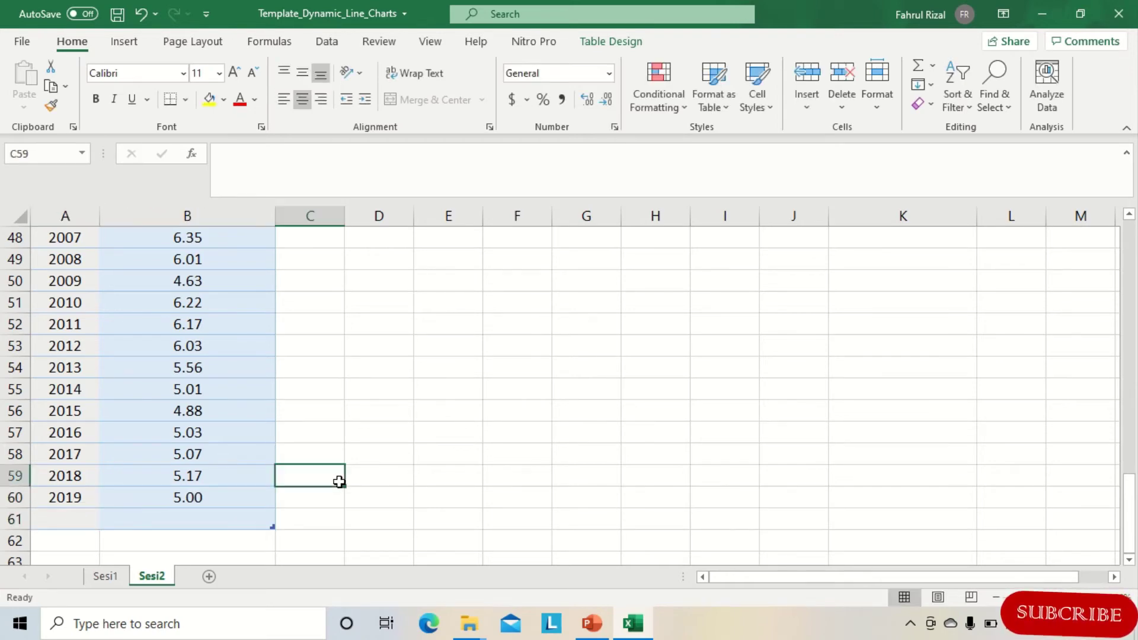
scroll(387, 464, up, 15)
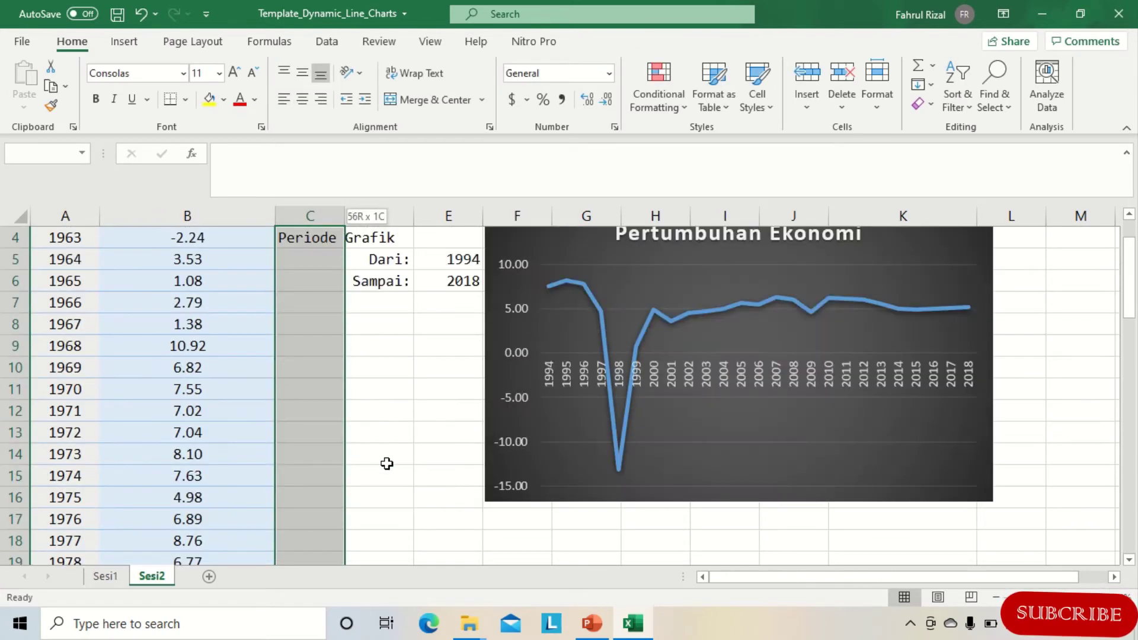
click(399, 302)
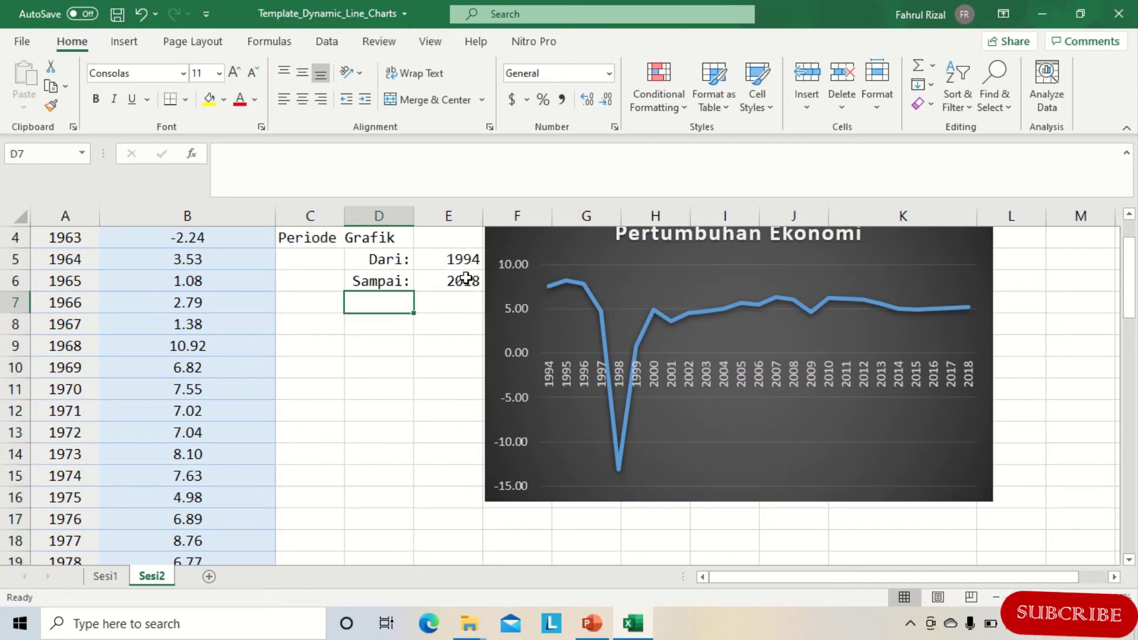
click(470, 281)
click(491, 283)
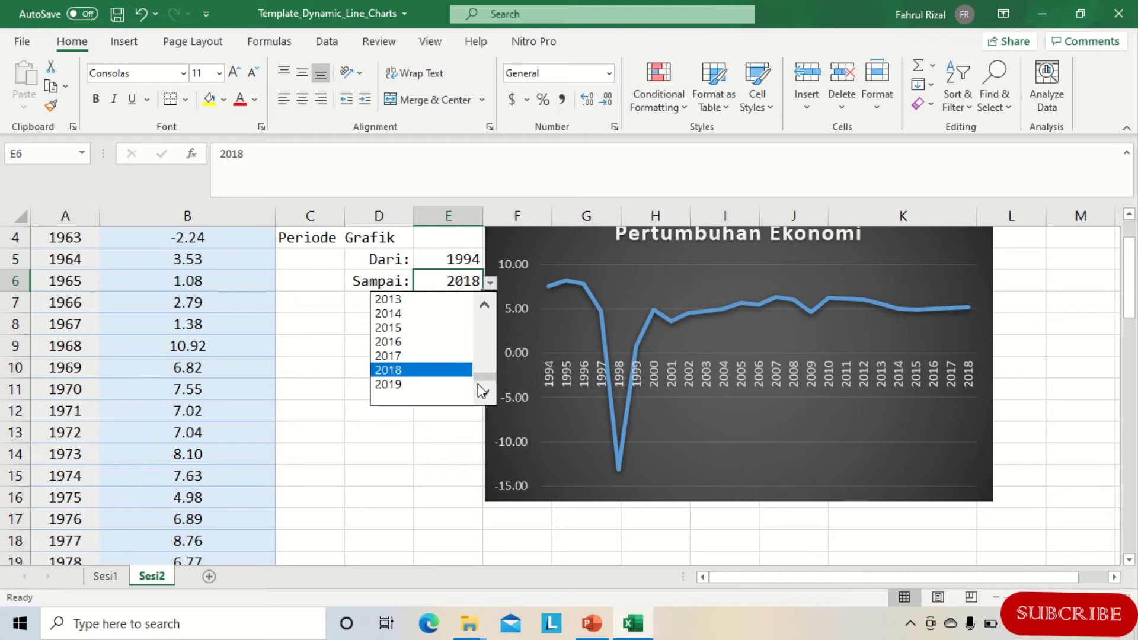
click(419, 387)
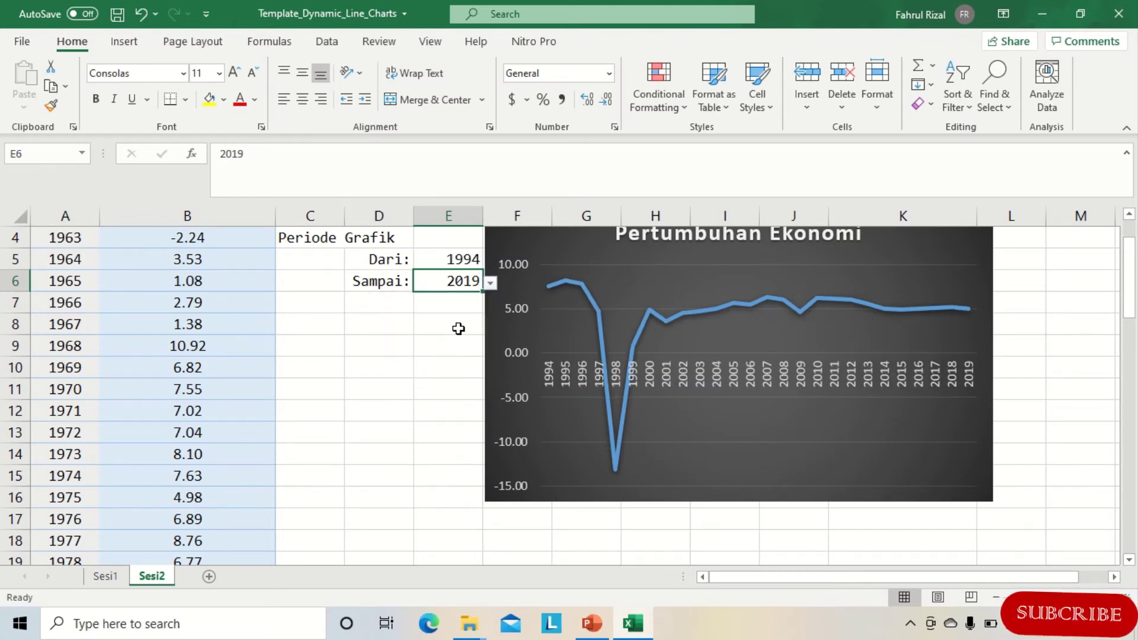
- Set the Dari start year in E5 to 2011, so the chart covers 2011–2019
click(468, 259)
click(490, 262)
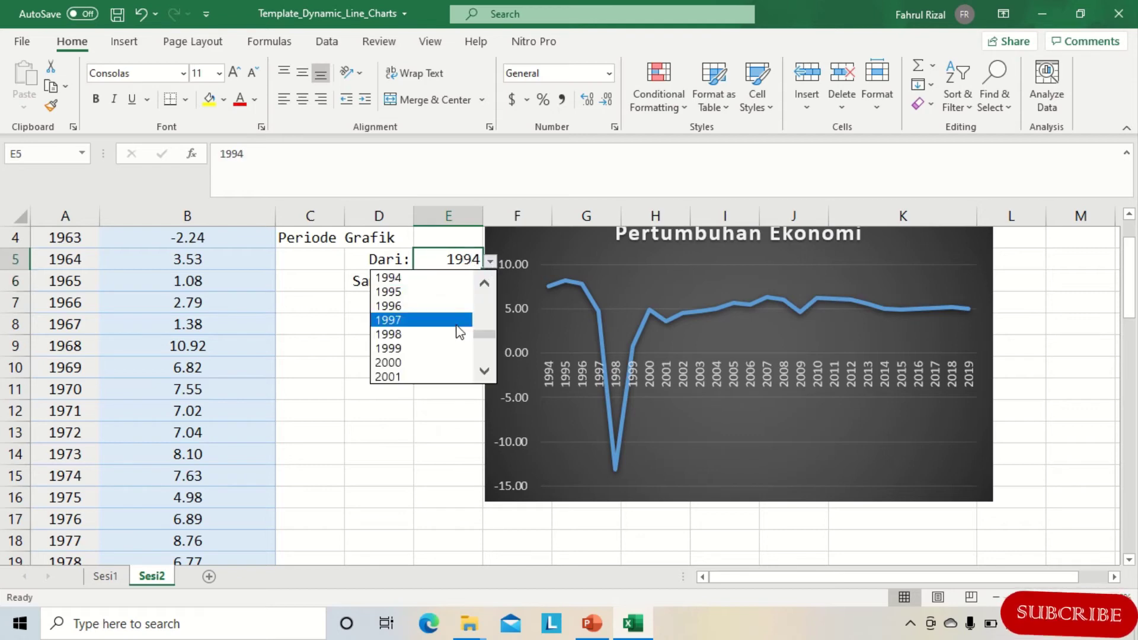
click(485, 371)
click(488, 369)
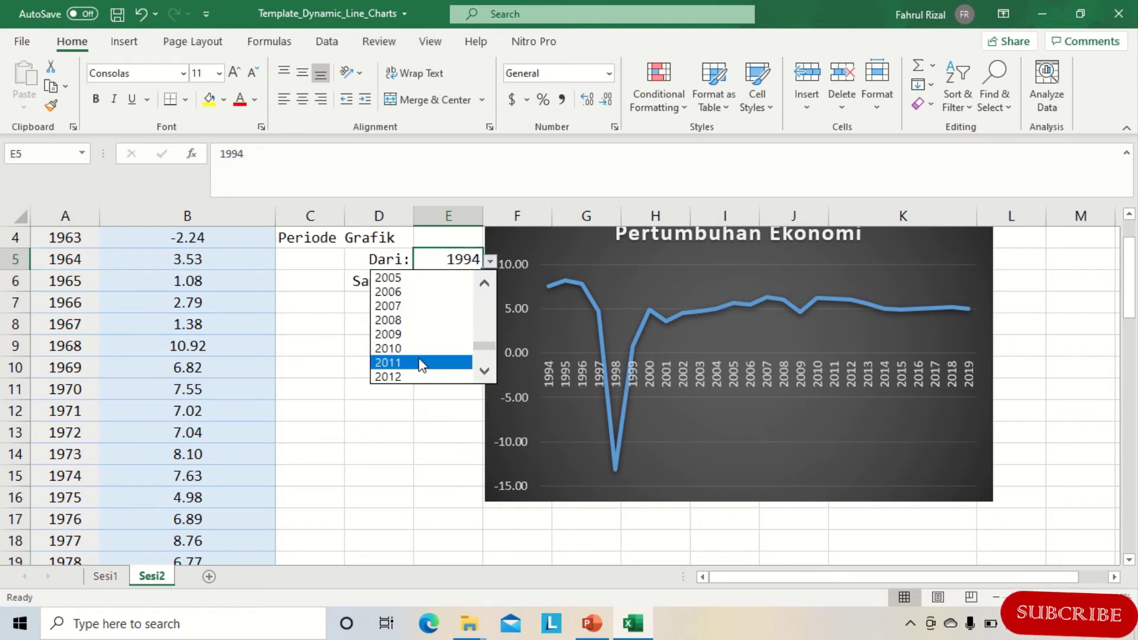
click(419, 357)
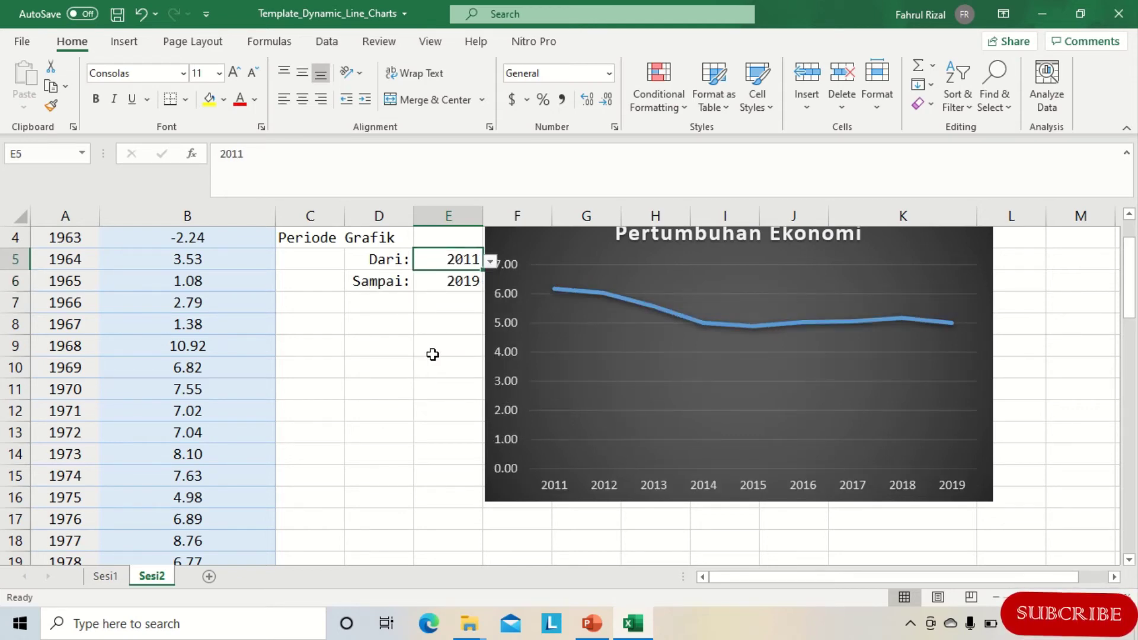
click(324, 415)
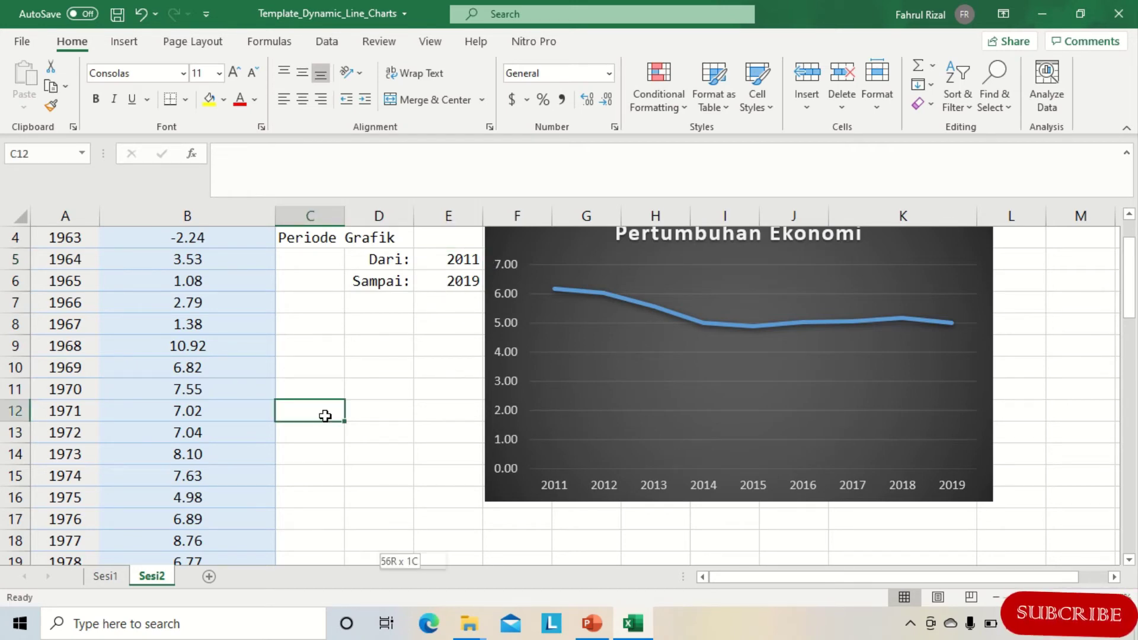
key(ctrl+shift+Down)
- Enter 2020 in A61 and growth 2 in B61, extending the table through 2020
scroll(325, 402, up, 5)
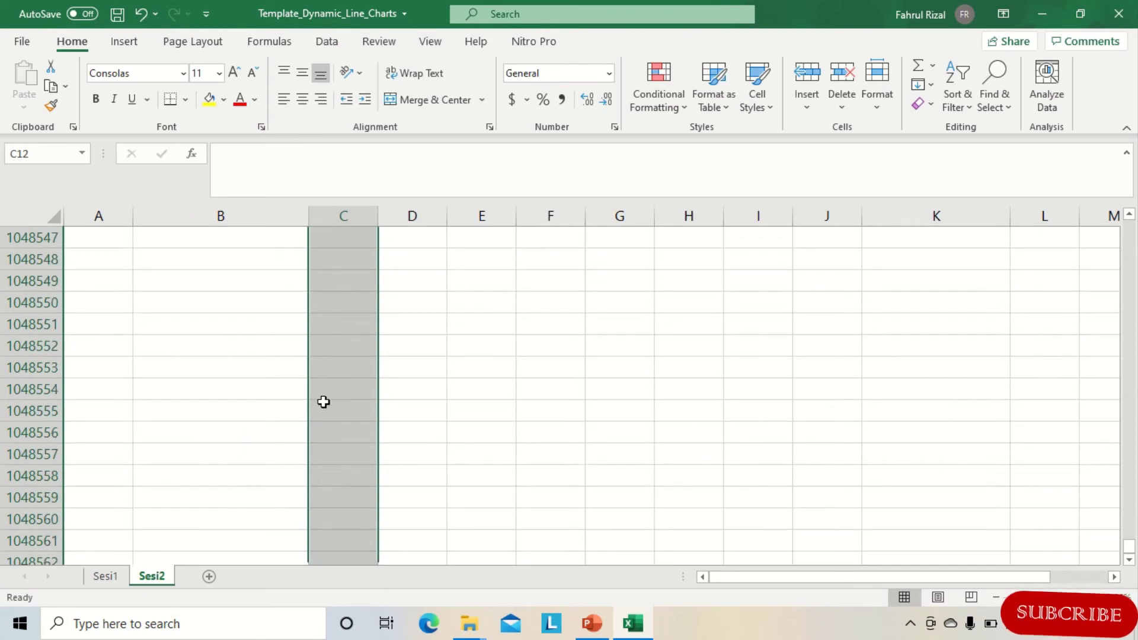
click(325, 409)
key(ctrl+shift+Up)
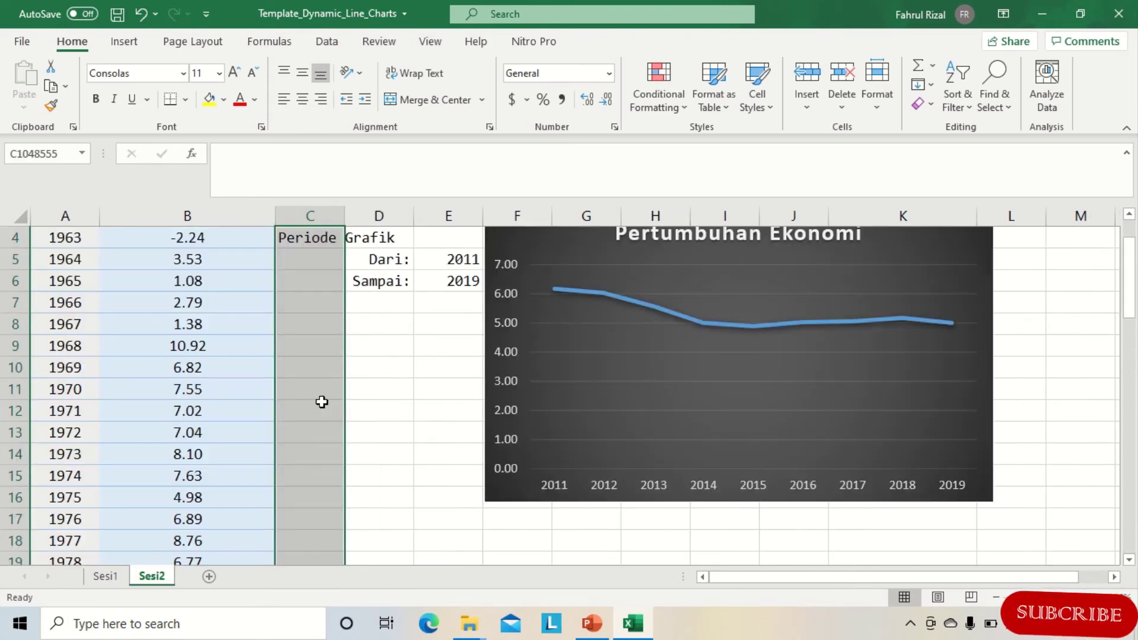
click(236, 411)
scroll(243, 473, down, 3)
scroll(208, 474, down, 5)
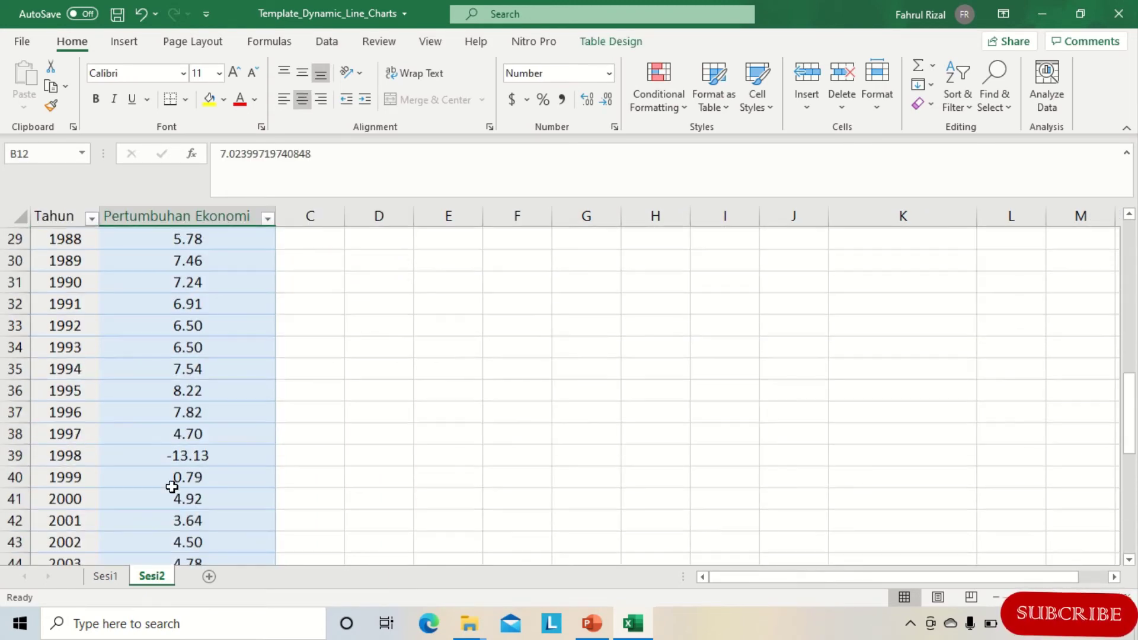
scroll(166, 483, down, 9)
click(62, 370)
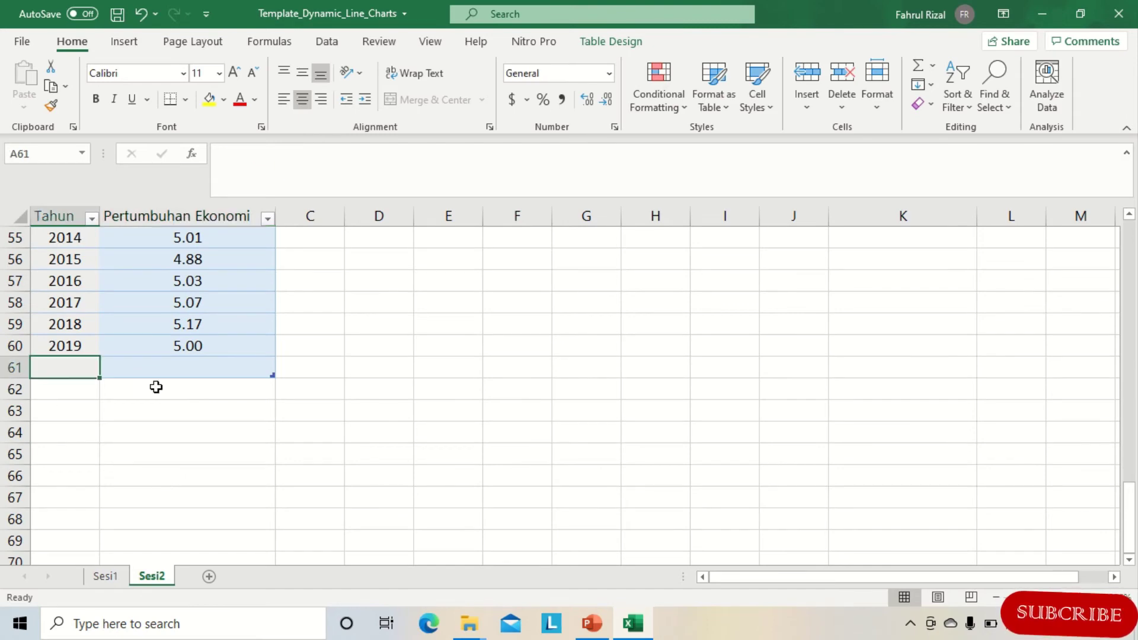
text(2)
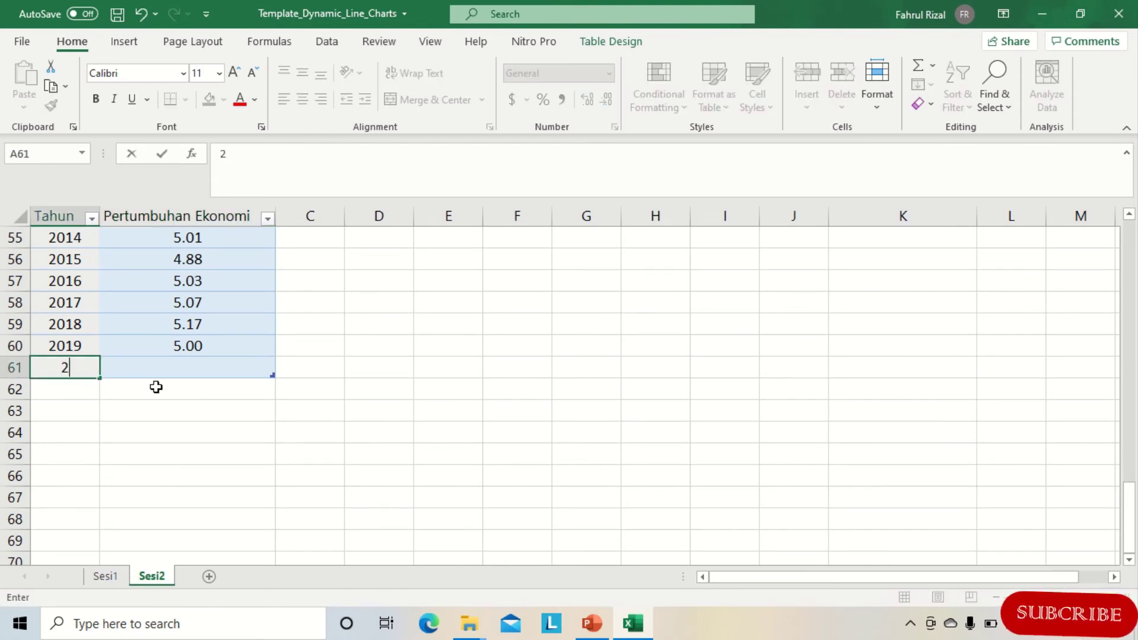
text(020)
key(Tab)
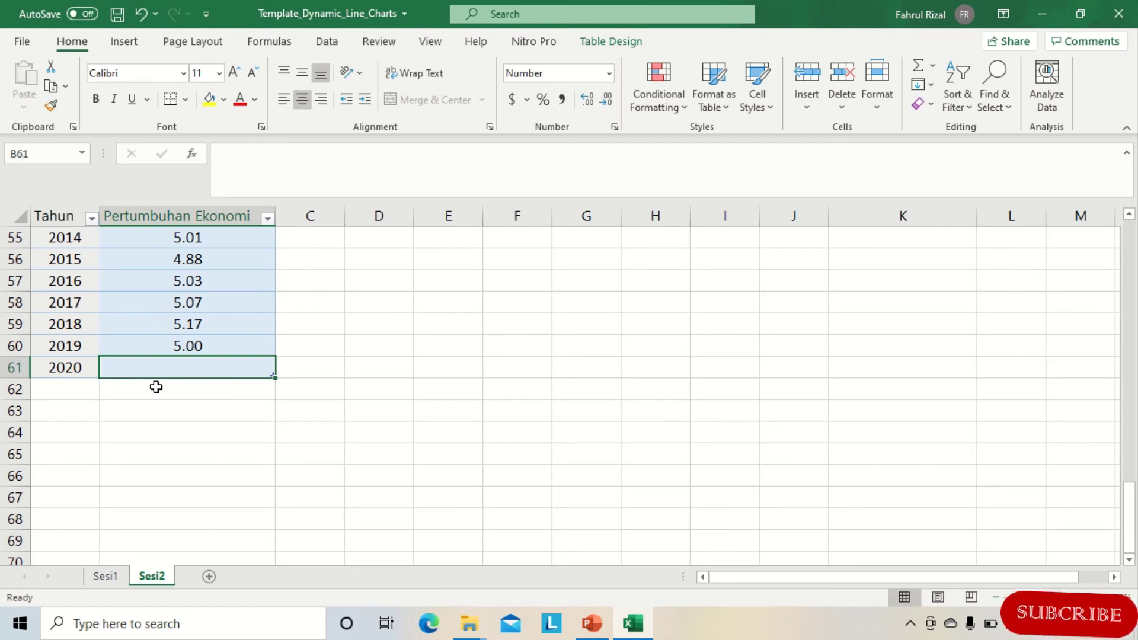
text(2)
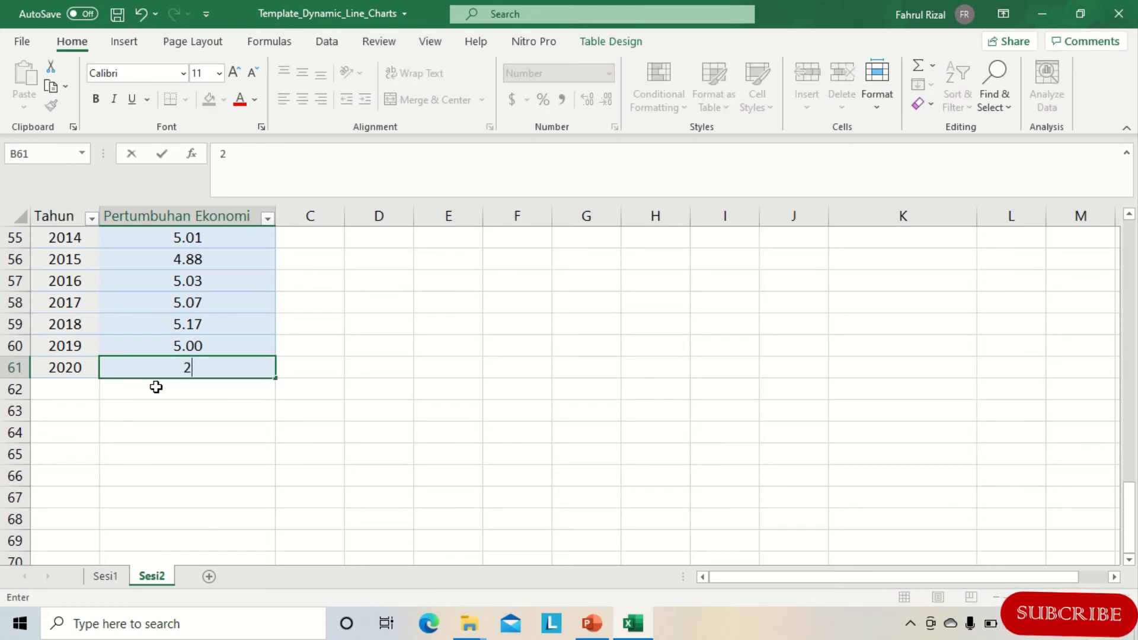
click(366, 338)
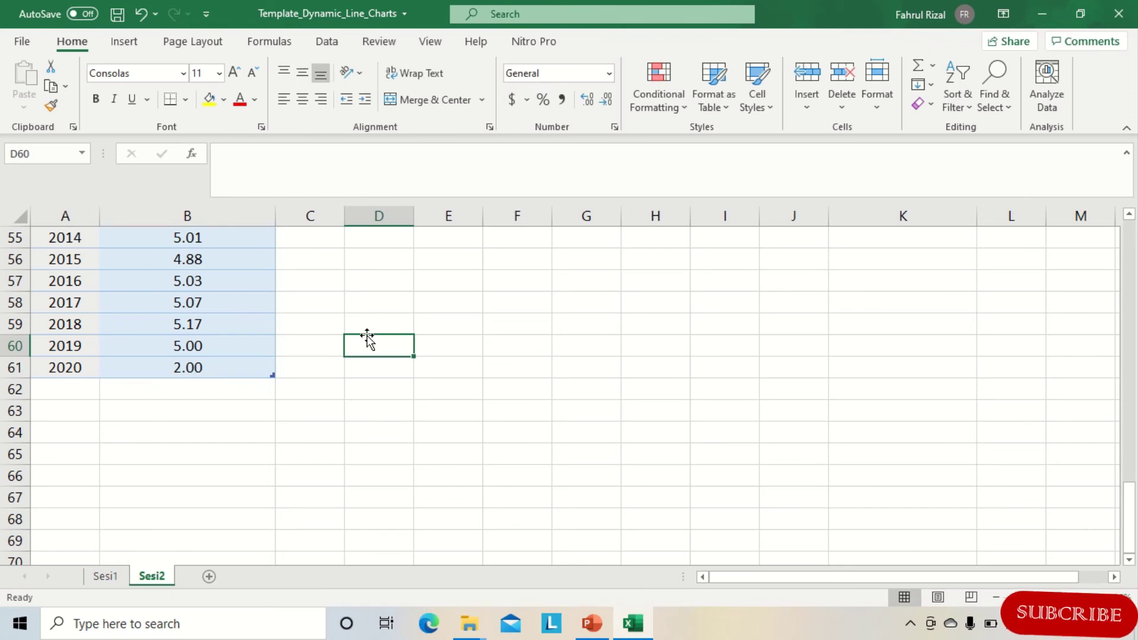
key(ctrl+shift+Up)
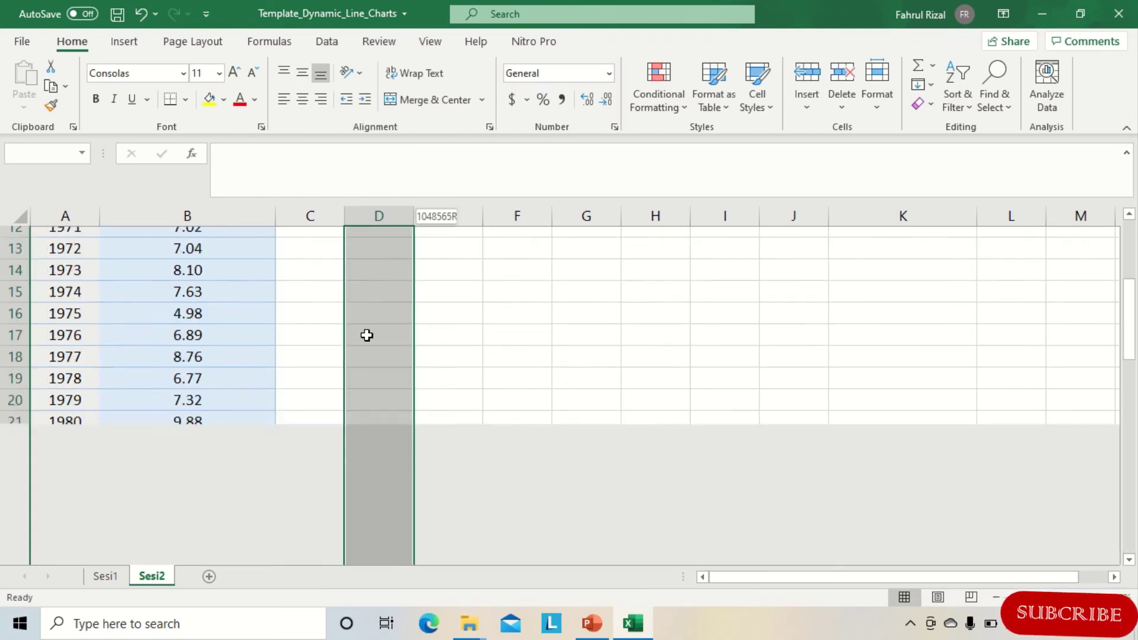
- Change the Sampai end year in E6 to 2020 so the chart spans 2011–2020
click(392, 300)
scroll(415, 296, up, 2)
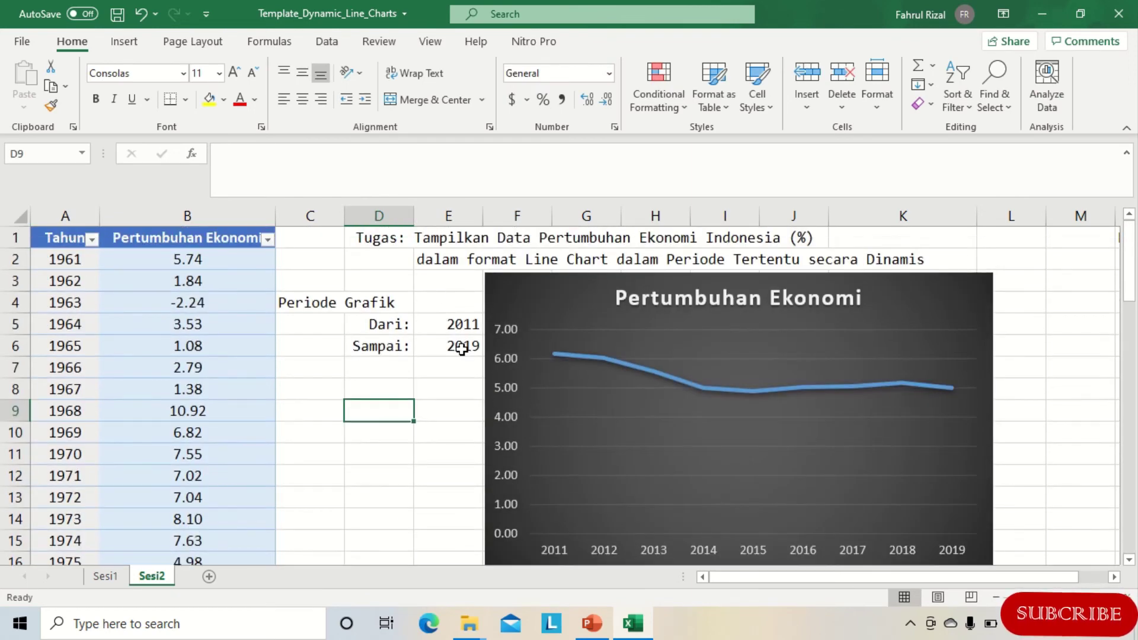
click(462, 348)
click(489, 346)
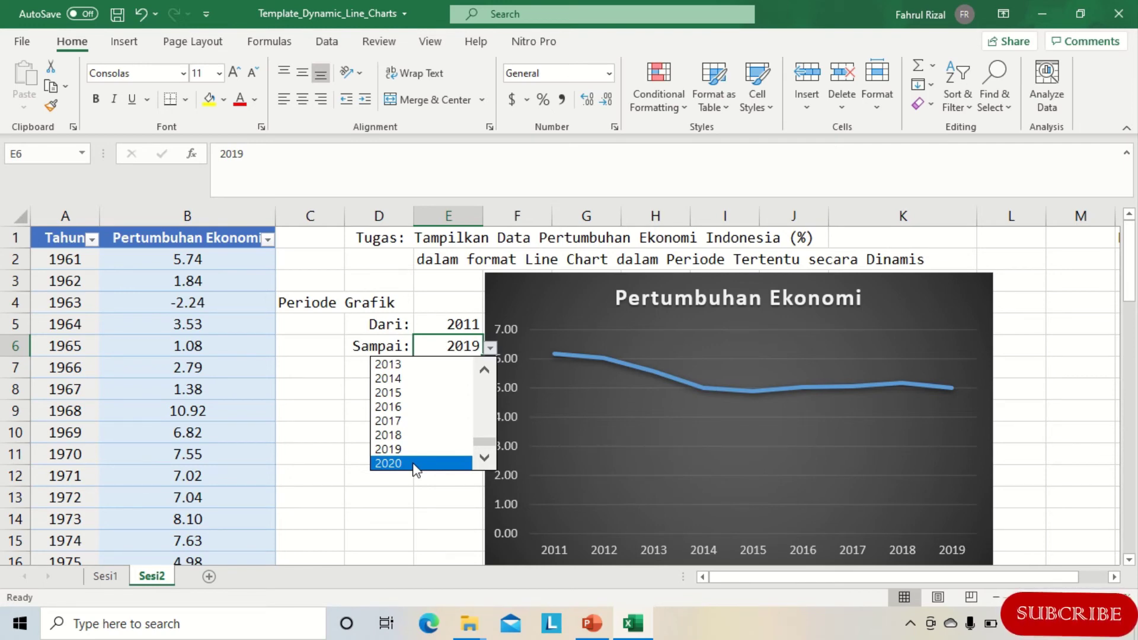
click(415, 463)
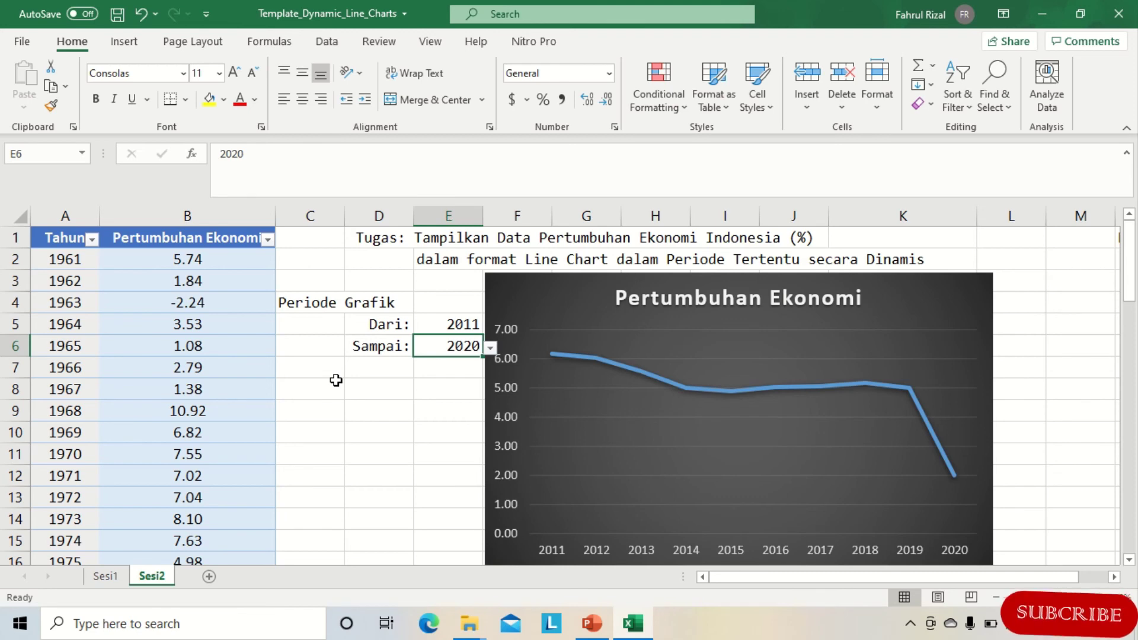
click(312, 236)
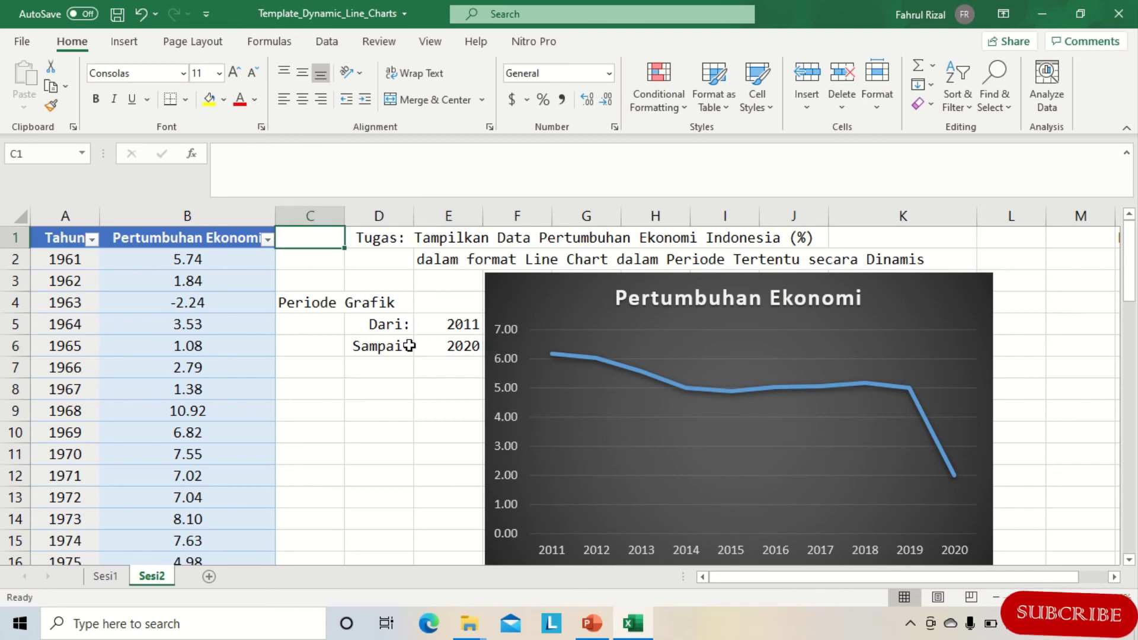